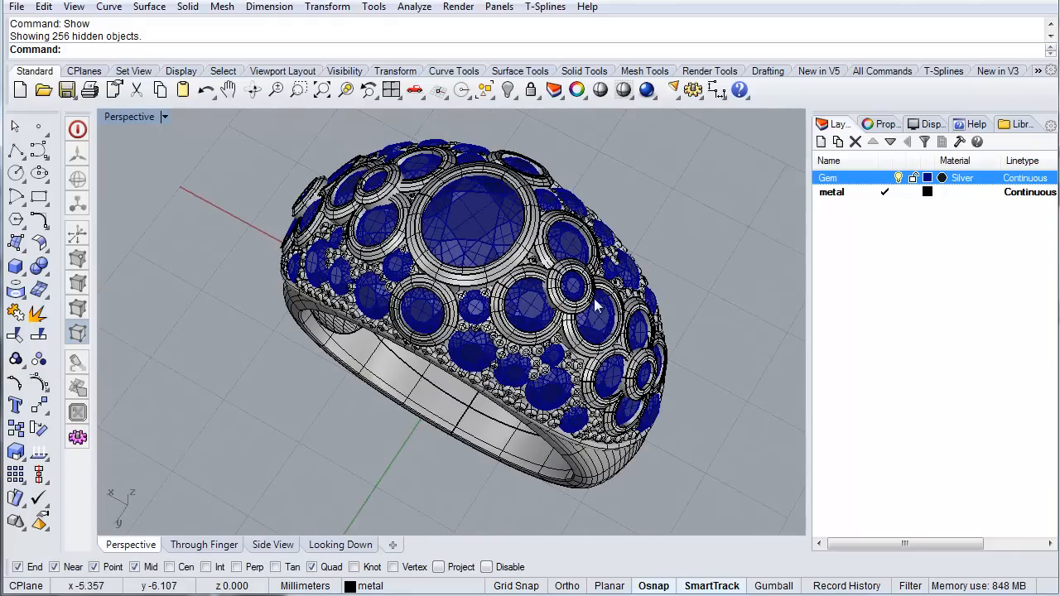
Examine the ring's gem-covered dome and the stone settings on its inner side.
{"action": "right_click_drag", "start_coordinate": [389, 391], "coordinate": [541, 395]}
{"action": "scroll", "coordinate": [625, 349], "scroll_direction": "up", "scroll_amount": 7}
{"action": "scroll", "coordinate": [507, 306], "scroll_direction": "up", "scroll_amount": 8}
{"action": "scroll", "coordinate": [450, 366], "scroll_direction": "down", "scroll_amount": 7}
{"action": "scroll", "coordinate": [419, 354], "scroll_direction": "down", "scroll_amount": 7}
{"action": "right_click_drag", "start_coordinate": [425, 356], "coordinate": [616, 336]}
{"action": "scroll", "coordinate": [394, 329], "scroll_direction": "up", "scroll_amount": 6}
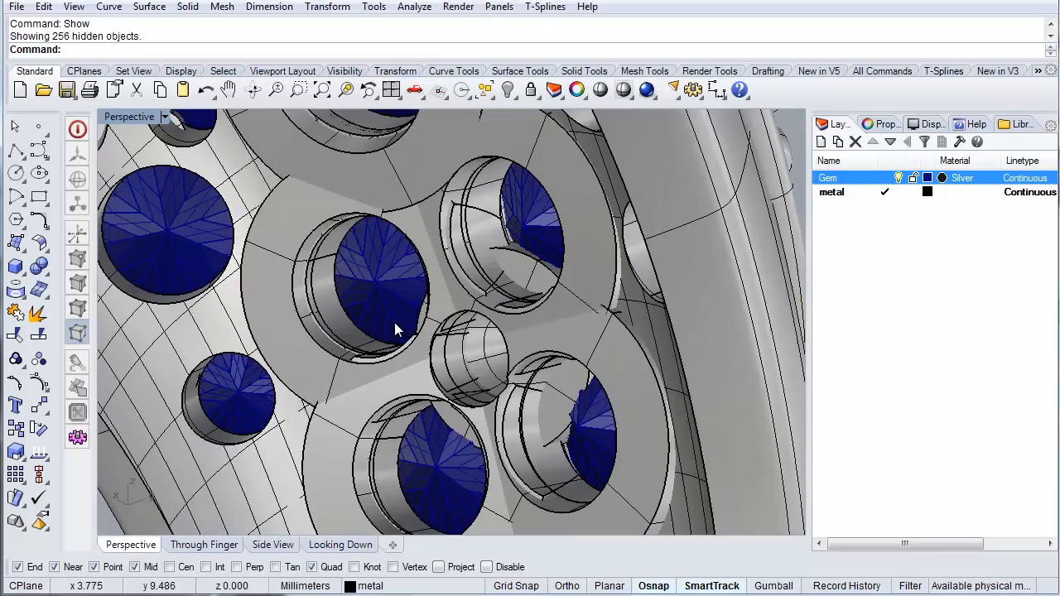
Inspect the overlapping bezels inside the ring by selecting individual polysurfaces, and clear the selection.
{"action": "left_click", "coordinate": [619, 348]}
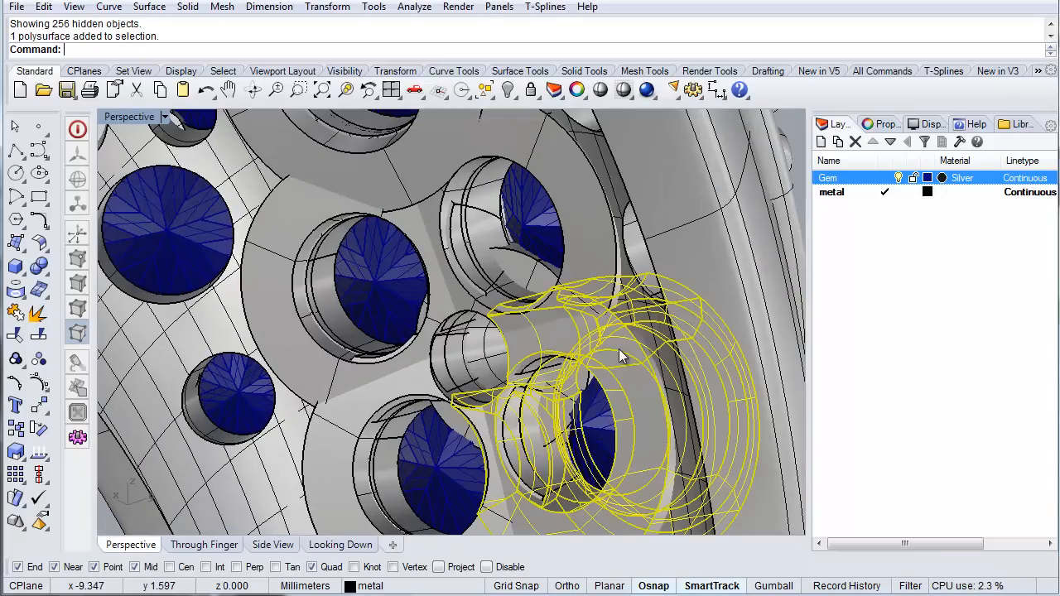
{"action": "left_click", "coordinate": [405, 385]}
{"action": "left_click", "coordinate": [304, 342]}
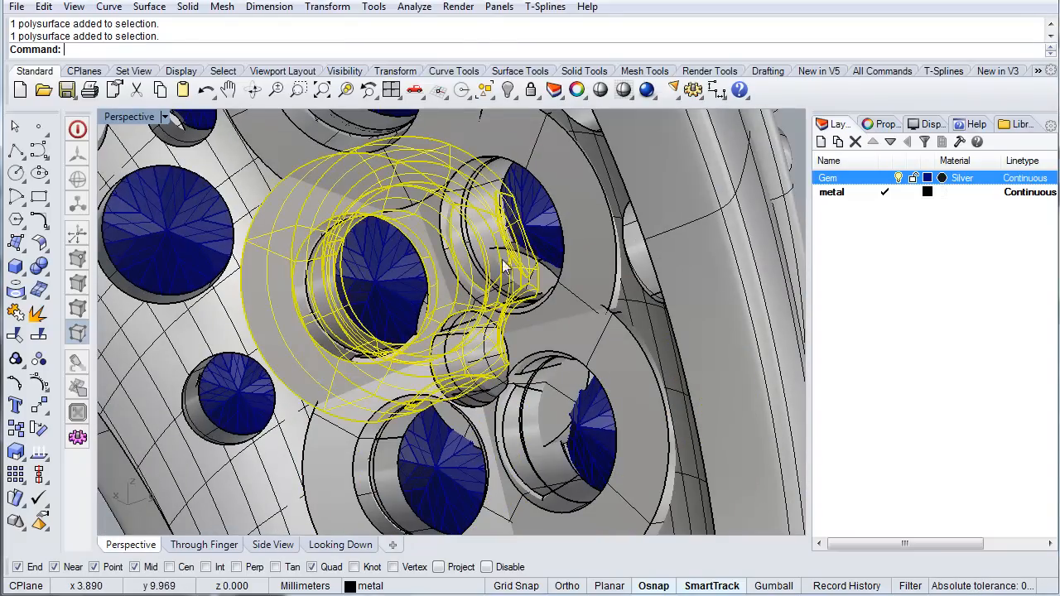
{"action": "left_click", "coordinate": [506, 227]}
{"action": "scroll", "coordinate": [563, 421], "scroll_direction": "down", "scroll_amount": 6}
{"action": "right_click_drag", "start_coordinate": [516, 419], "coordinate": [515, 391]}
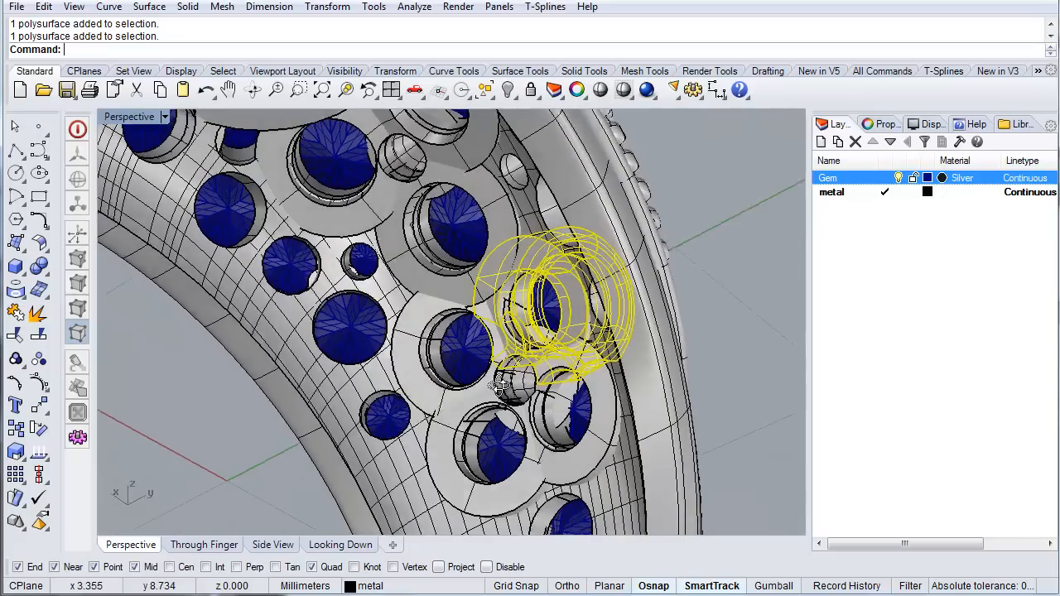
{"action": "left_click", "coordinate": [423, 289]}
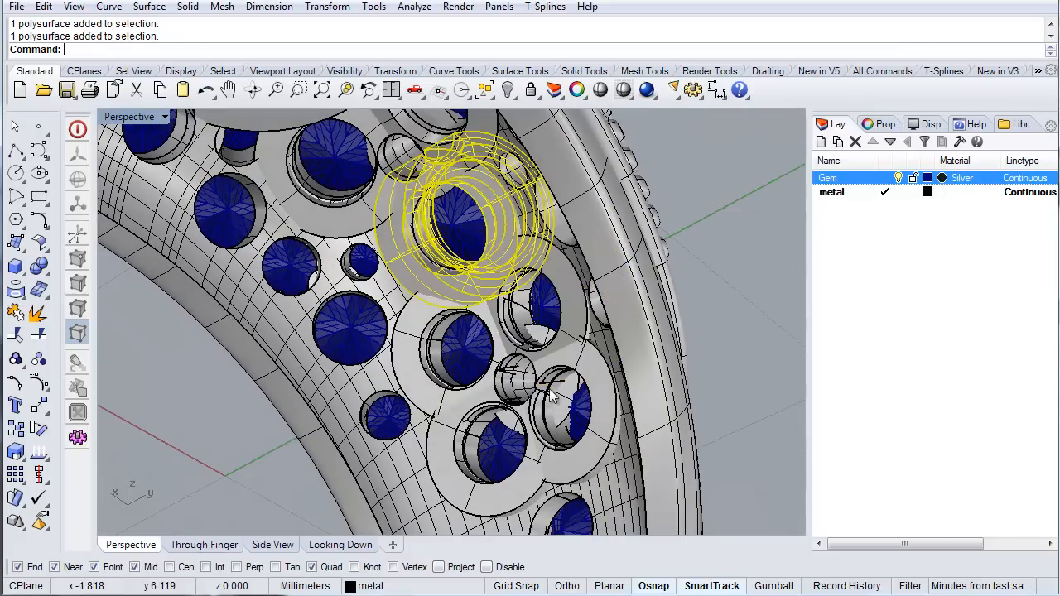
{"action": "key", "text": "Escape"}
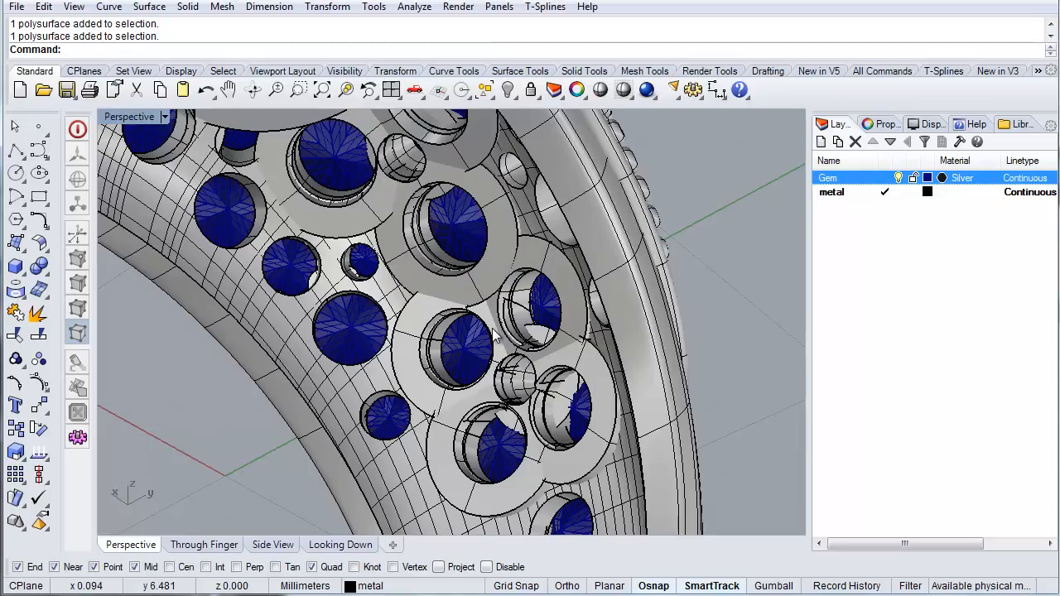
{"action": "left_click", "coordinate": [464, 511]}
{"action": "key", "text": "Escape"}
Examine the seams between neighbouring stone holes up close and the whole ring's exterior, leaving nothing selected.
{"action": "scroll", "coordinate": [542, 352], "scroll_direction": "up", "scroll_amount": 10}
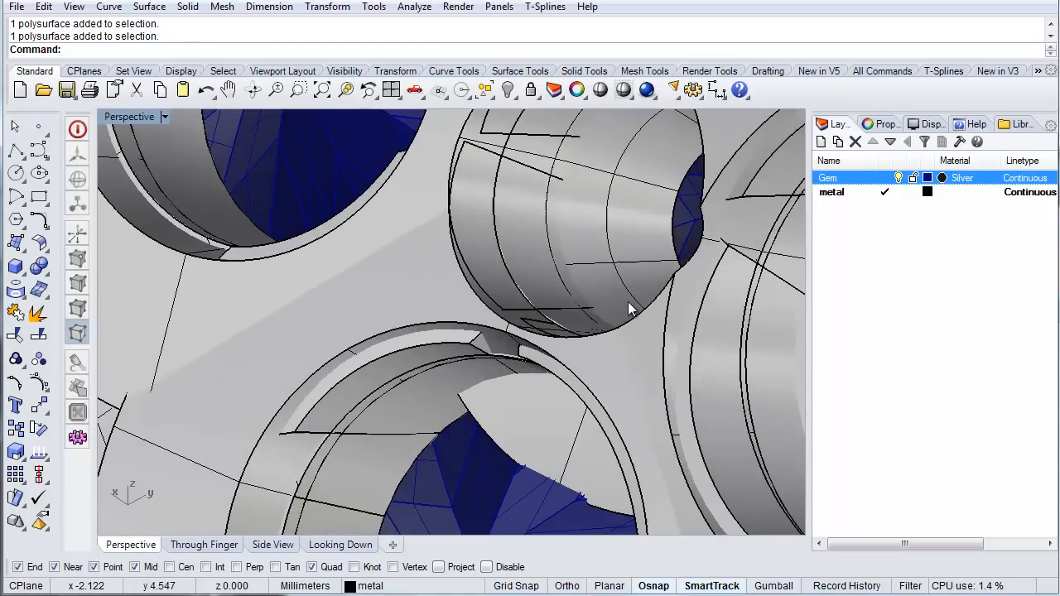
{"action": "scroll", "coordinate": [563, 339], "scroll_direction": "up", "scroll_amount": 4}
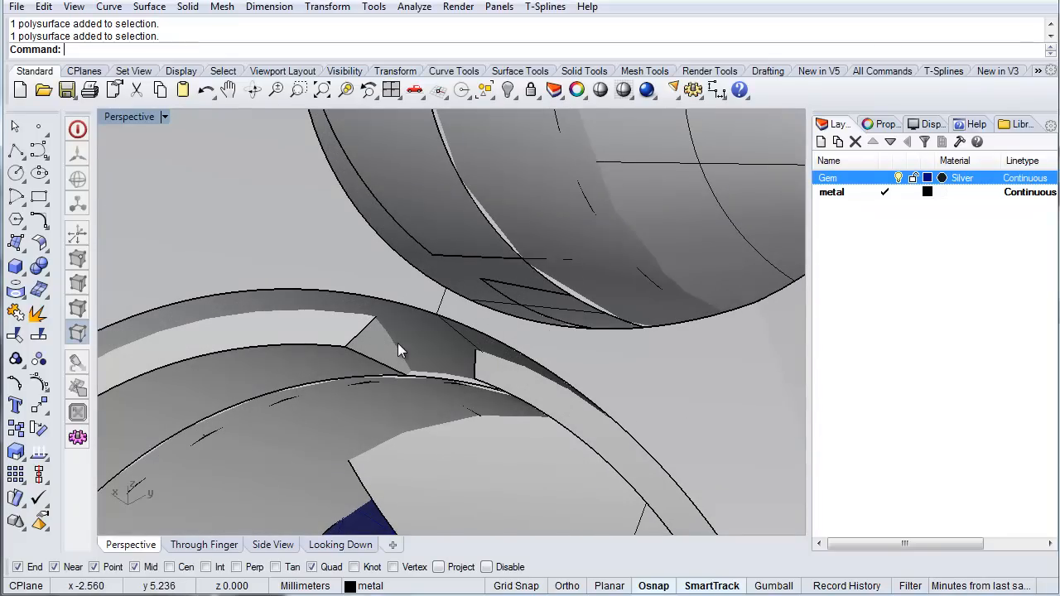
{"action": "scroll", "coordinate": [494, 275], "scroll_direction": "down", "scroll_amount": 10}
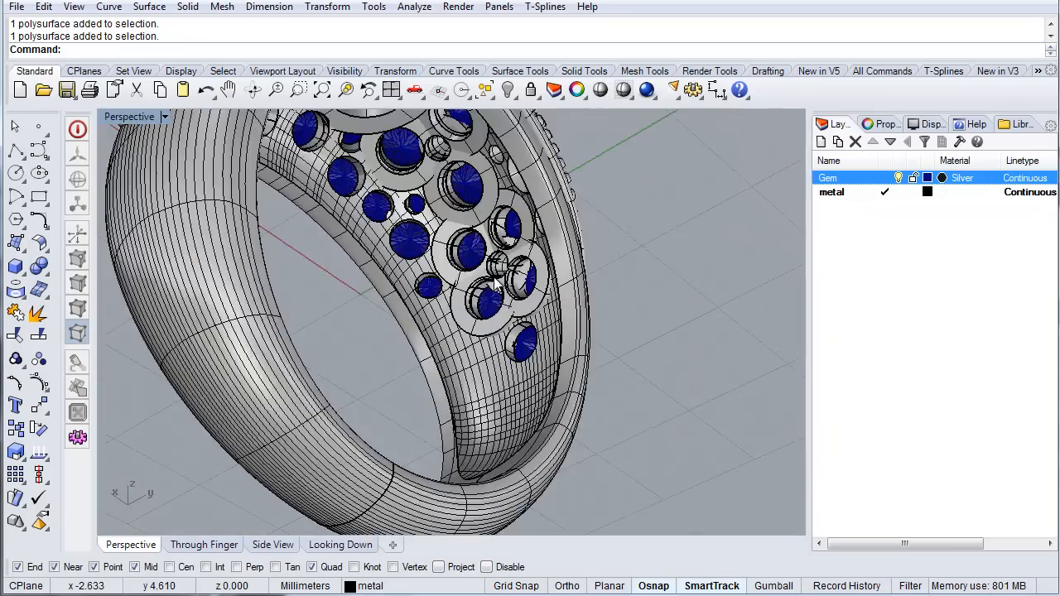
{"action": "scroll", "coordinate": [494, 282], "scroll_direction": "down", "scroll_amount": 3}
{"action": "right_click_drag", "start_coordinate": [413, 299], "coordinate": [414, 350]}
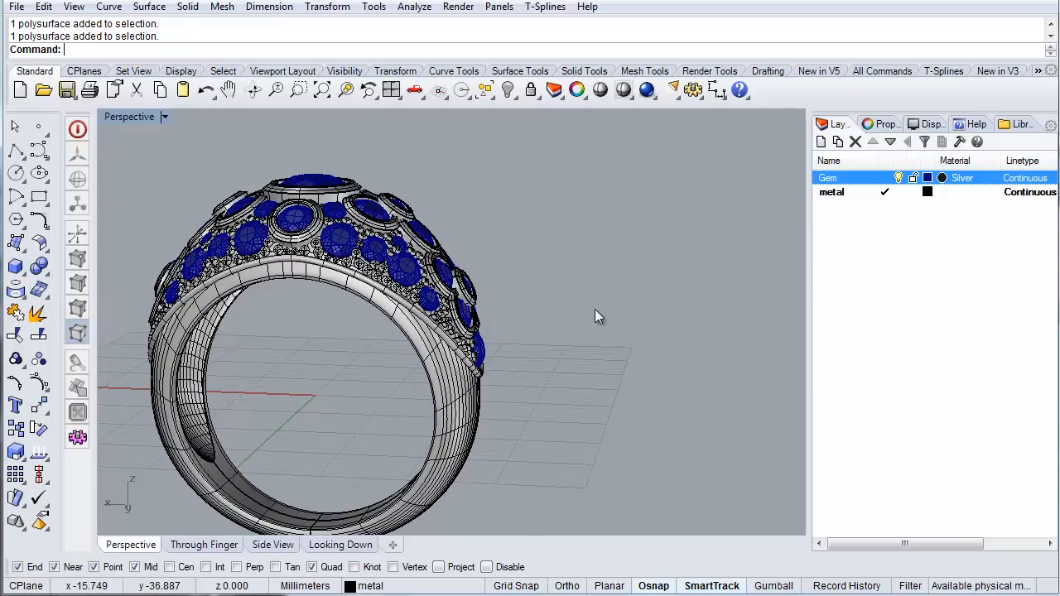
{"action": "right_click_drag", "start_coordinate": [595, 309], "coordinate": [570, 340]}
{"action": "scroll", "coordinate": [569, 340], "scroll_direction": "down", "scroll_amount": 5}
{"action": "scroll", "coordinate": [385, 358], "scroll_direction": "up", "scroll_amount": 6}
{"action": "right_click_drag", "start_coordinate": [385, 358], "coordinate": [460, 383]}
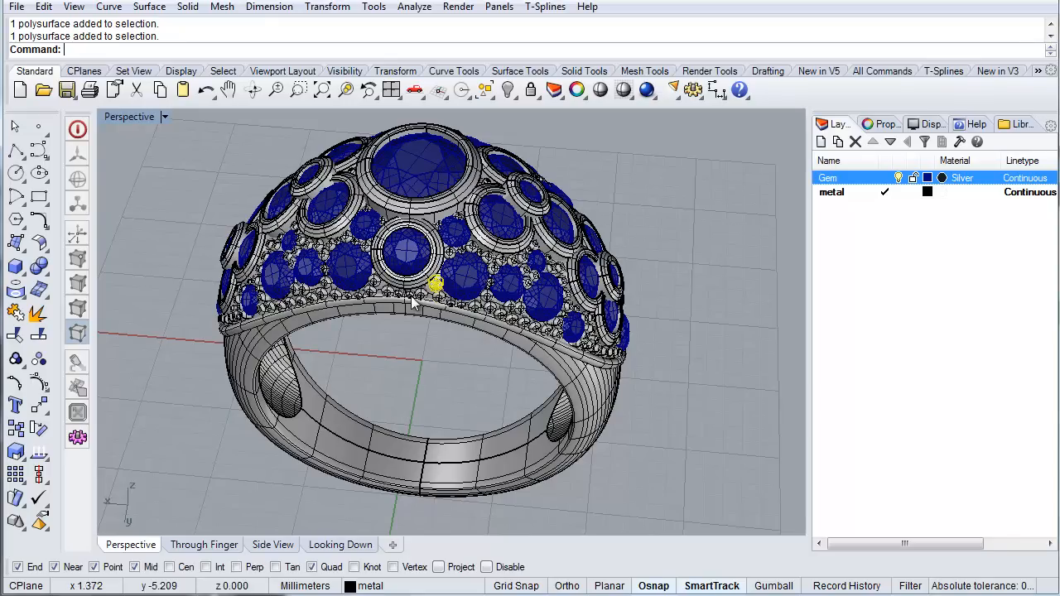
{"action": "left_click", "coordinate": [387, 282]}
{"action": "left_click", "coordinate": [400, 379]}
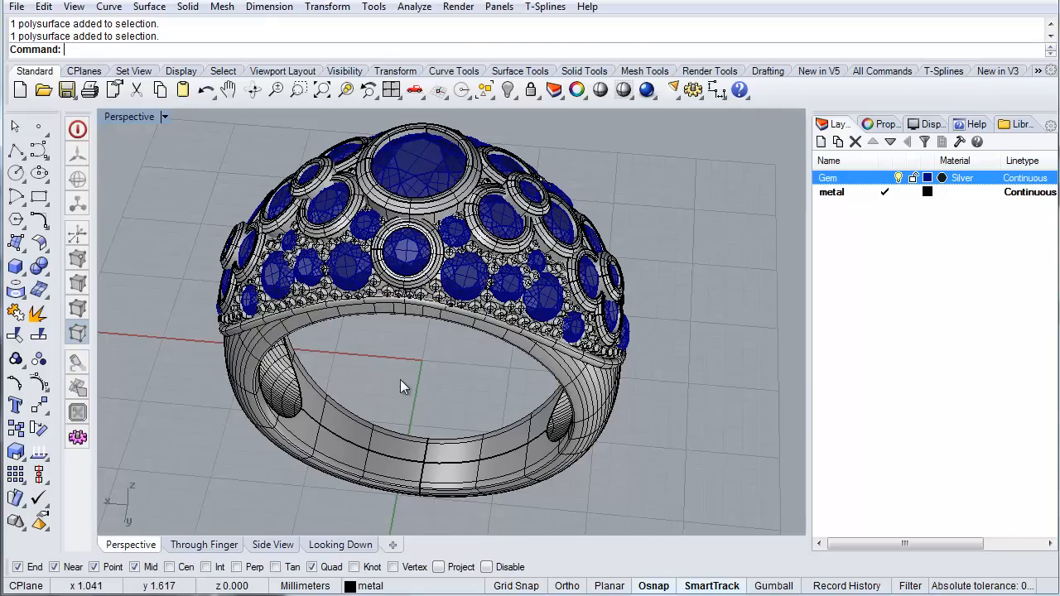
Hide the Gem layer and select all the remaining metal parts of the ring.
{"action": "left_click", "coordinate": [897, 178]}
{"action": "right_click_drag", "start_coordinate": [698, 207], "coordinate": [367, 159]}
{"action": "left_click_drag", "start_coordinate": [572, 310], "coordinate": [707, 431]}
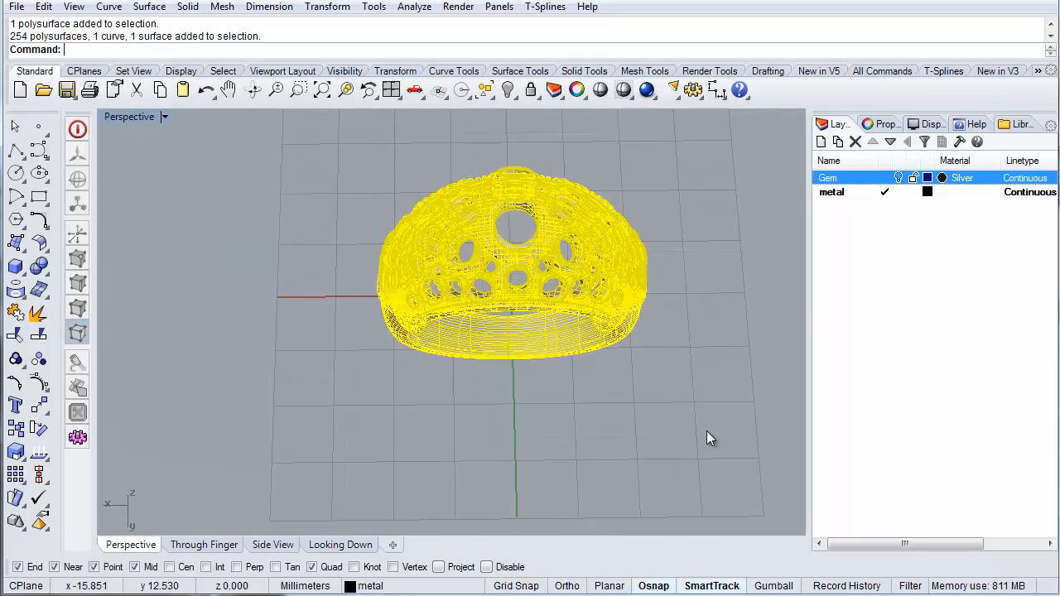
Export the selected metal parts as a polygon mesh to the desktop file tempfor blend.obj, keeping the current OBJ and detailed mesh options.
{"action": "type", "text": "ort"}
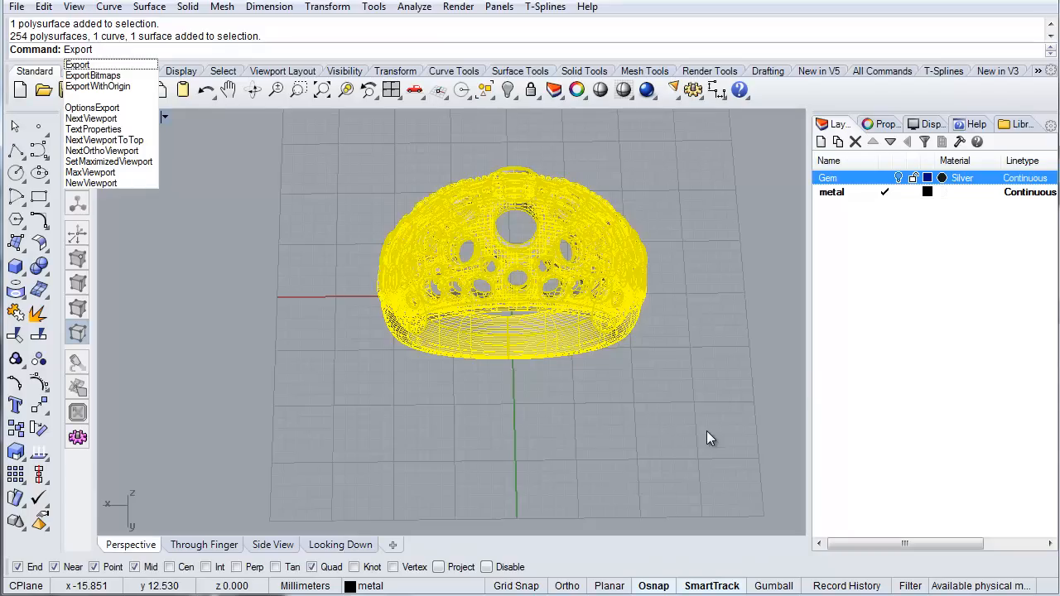
{"action": "key", "text": "Return"}
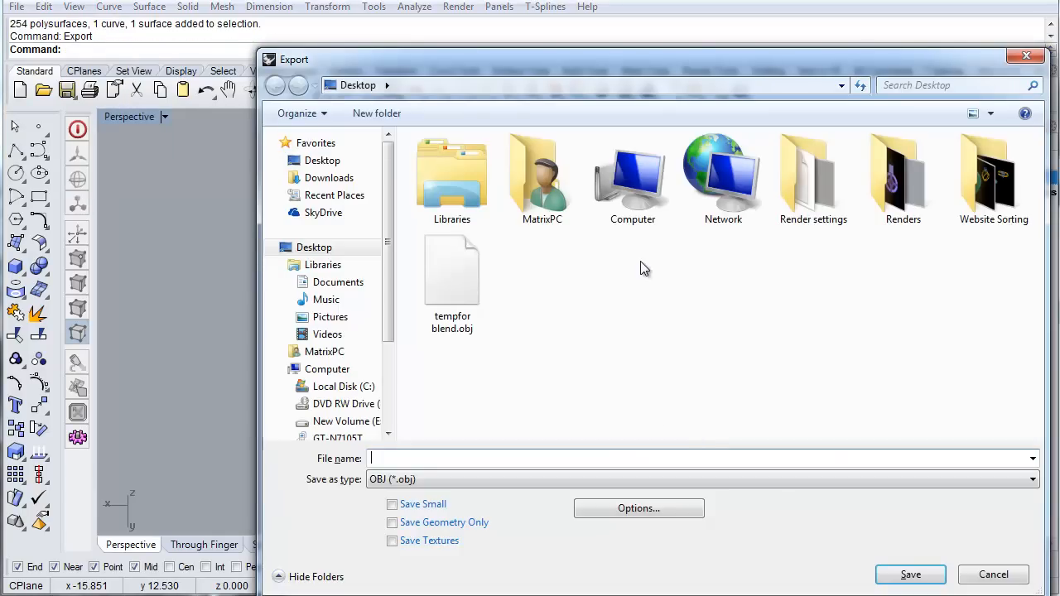
{"action": "left_click", "coordinate": [426, 281]}
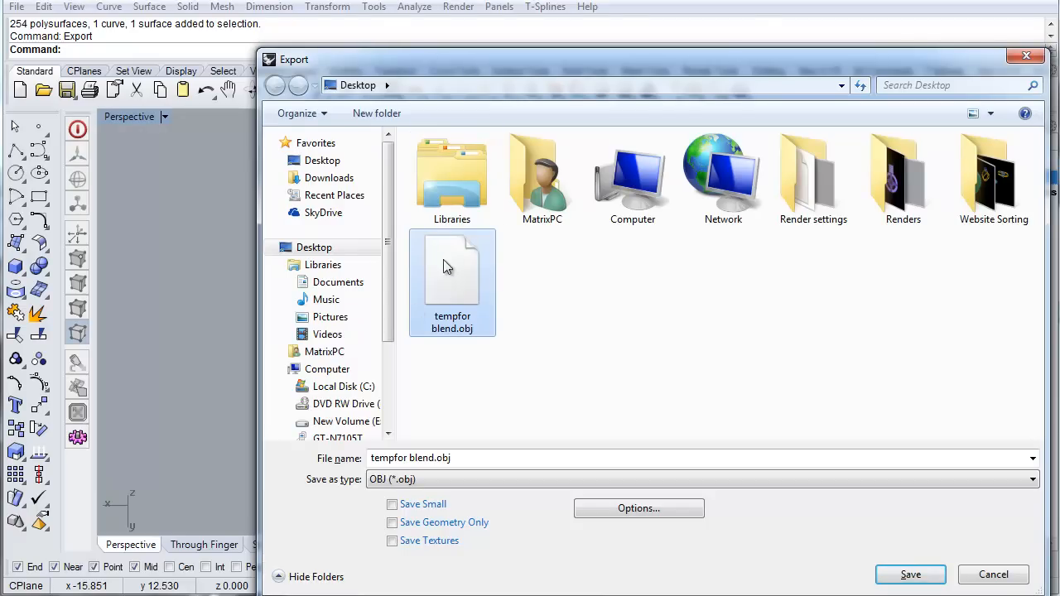
{"action": "left_click", "coordinate": [908, 574]}
{"action": "left_click", "coordinate": [585, 343]}
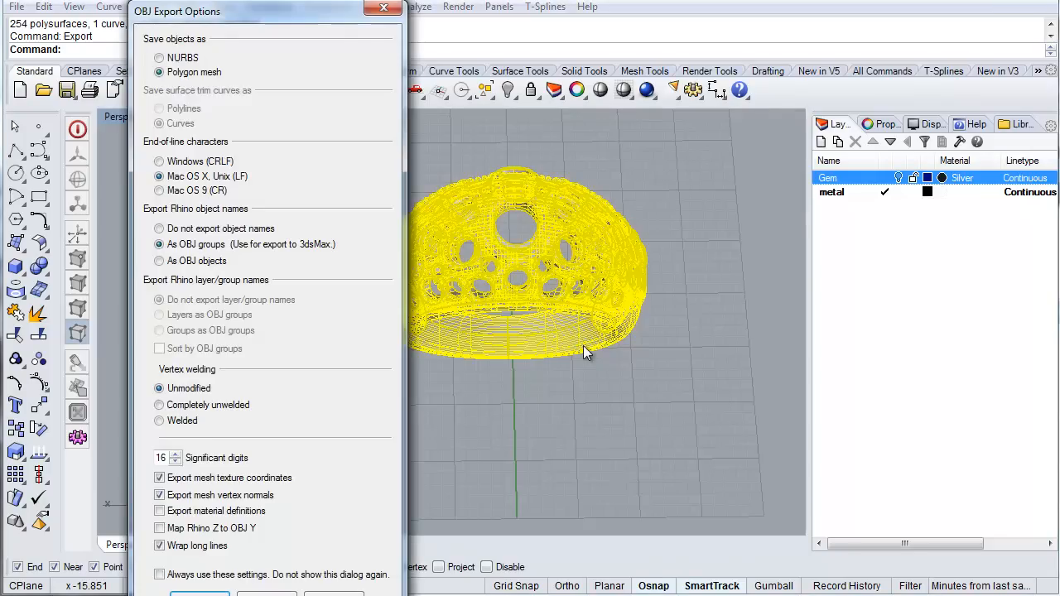
{"action": "key", "text": "Return"}
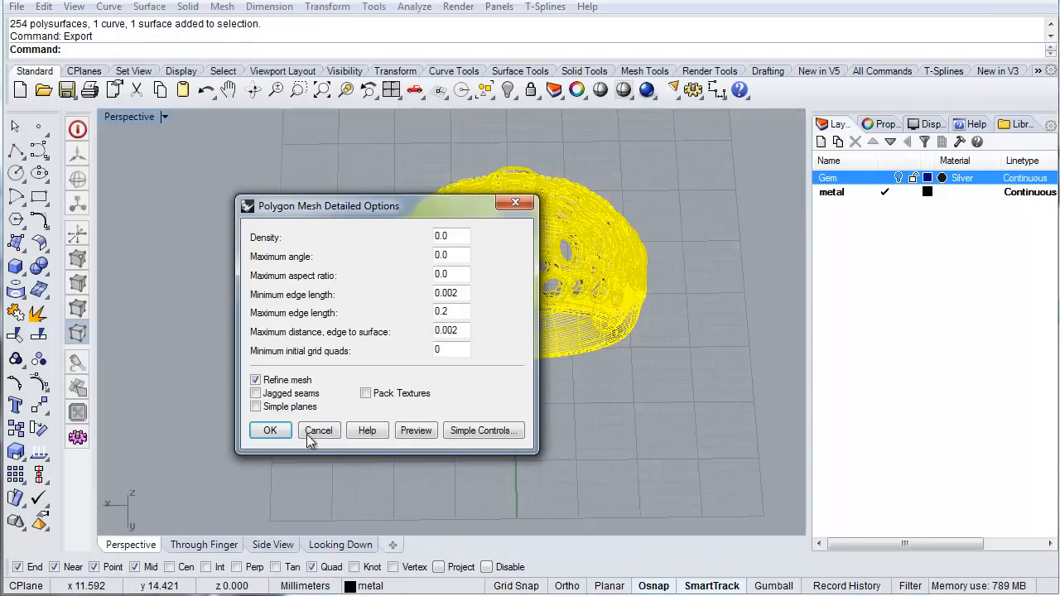
{"action": "left_click", "coordinate": [267, 432]}
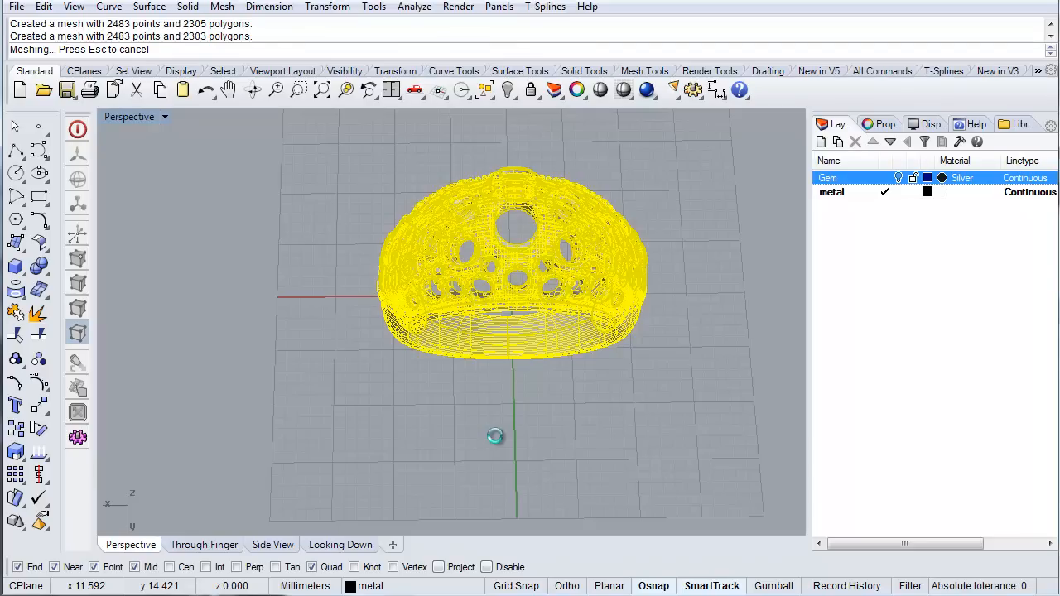
Switch to 3D-Coat, dismiss the start dialog and import tempfor blend.obj as a mesh for voxelizing.
{"action": "key", "text": "super"}
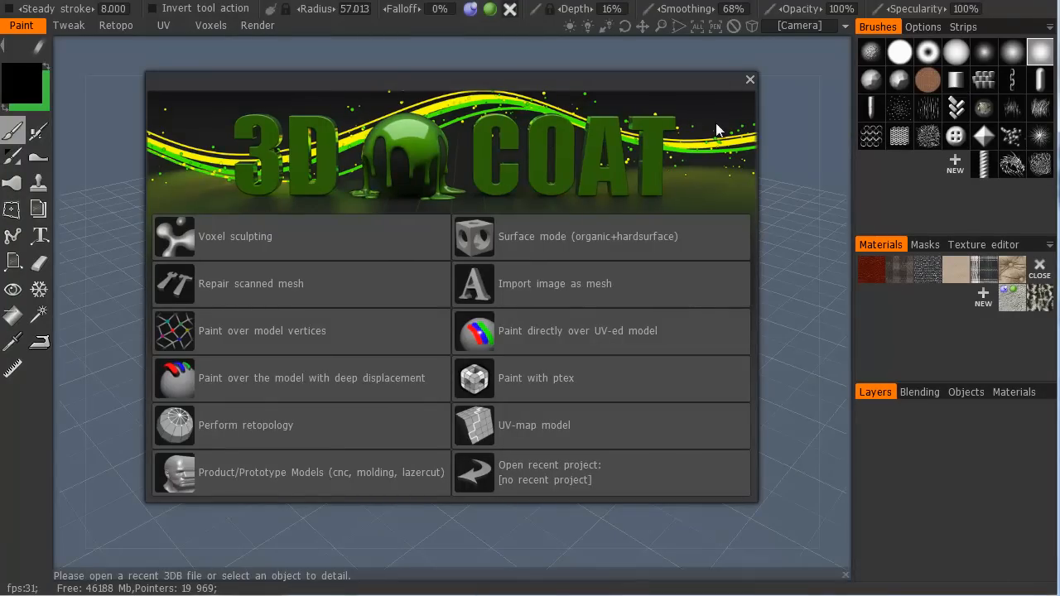
{"action": "left_click", "coordinate": [749, 79]}
{"action": "left_click", "coordinate": [13, 2]}
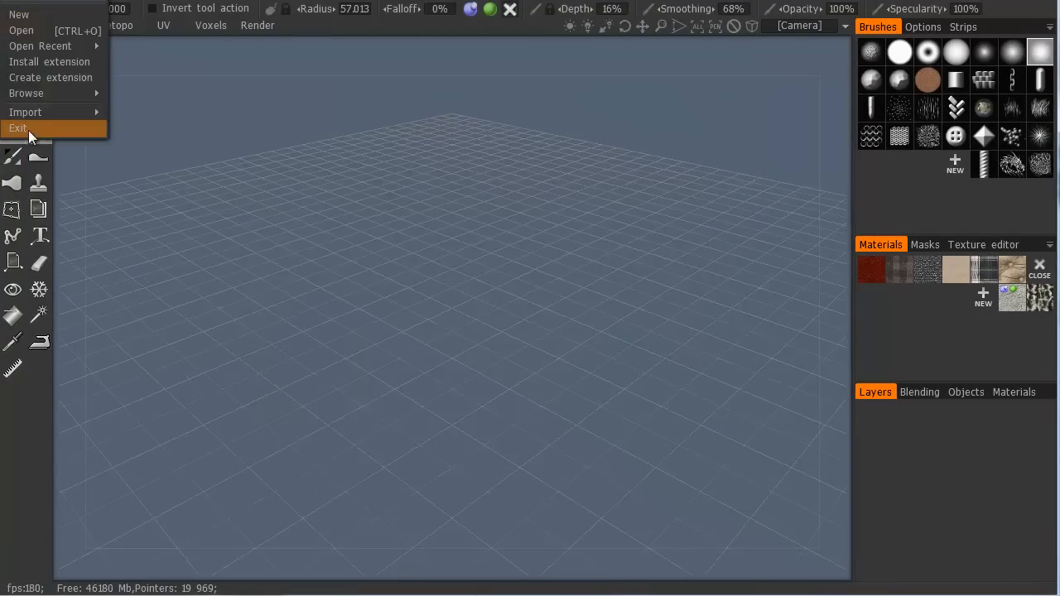
{"action": "mouse_move", "coordinate": [36, 115]}
{"action": "left_click", "coordinate": [163, 263]}
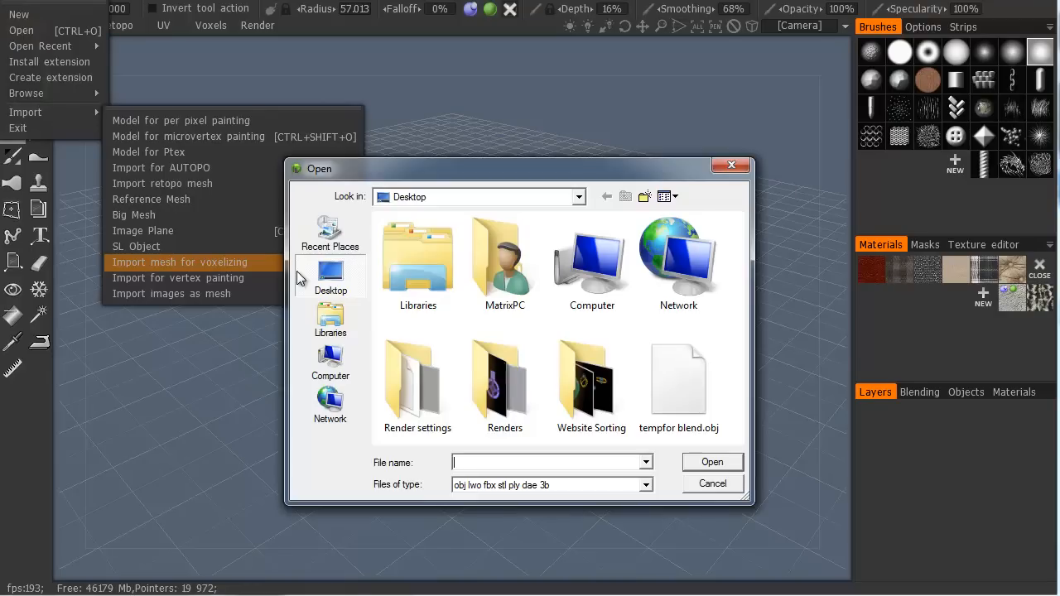
{"action": "double_click", "coordinate": [688, 388]}
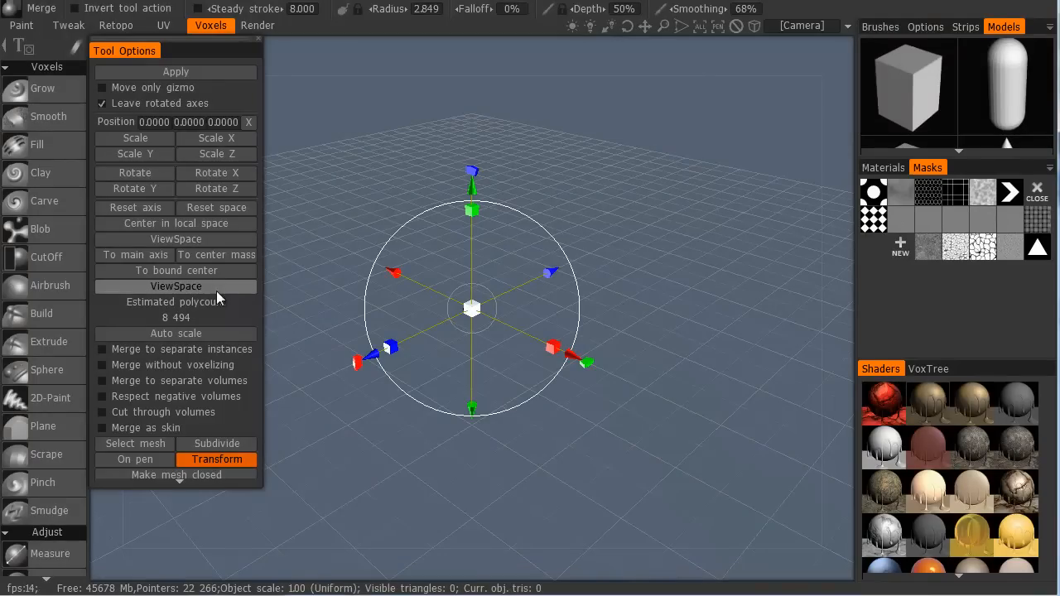
Scale the imported ring mesh uniformly by 3000.
{"action": "left_click", "coordinate": [134, 137]}
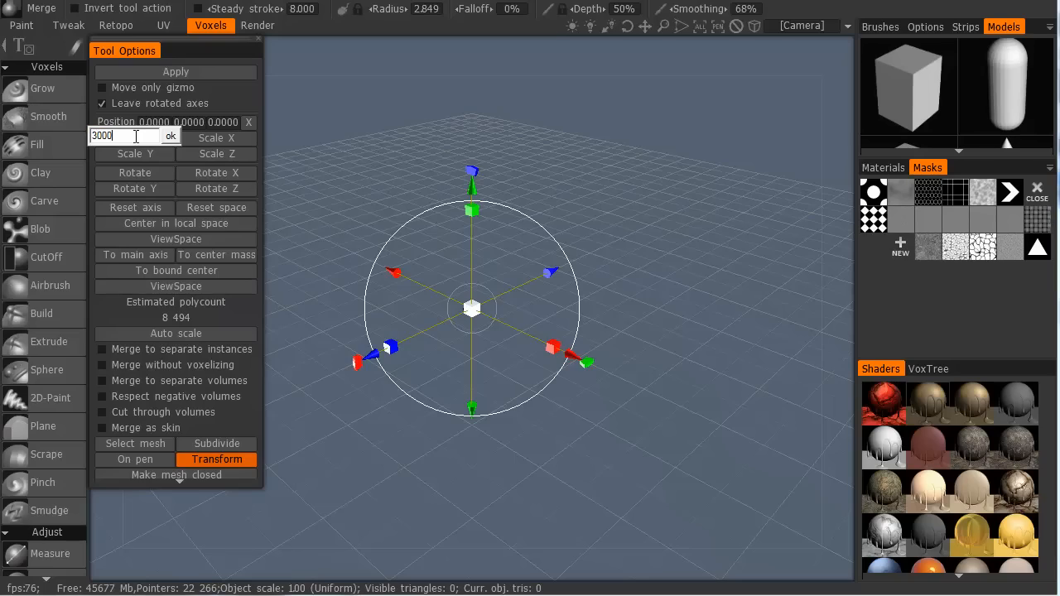
{"action": "type", "text": "3000"}
{"action": "key", "text": "Return"}
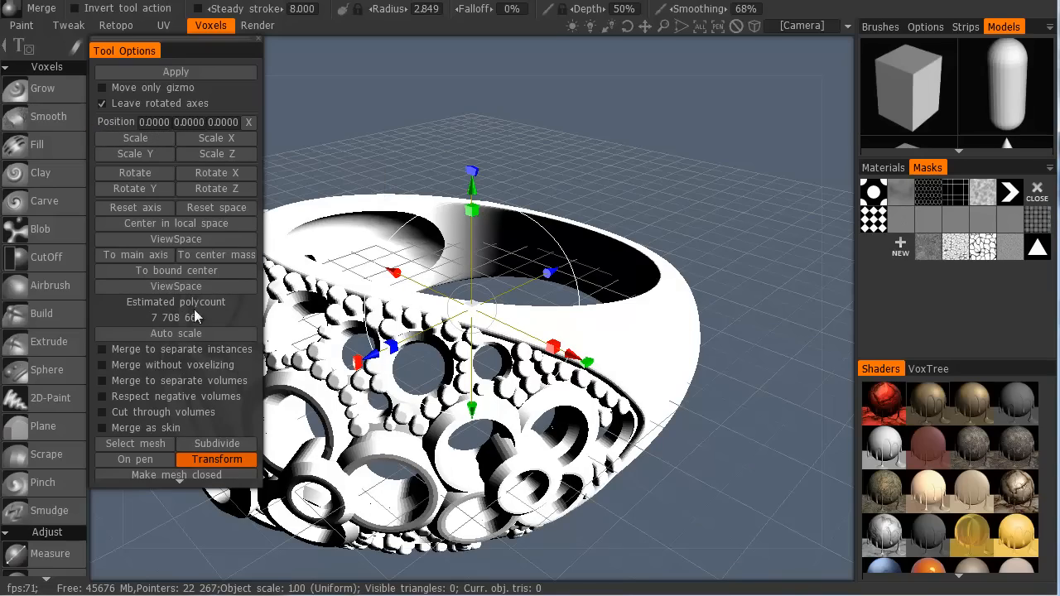
Apply the merge to voxelize the ring, keeping the object's initial scale and position for export.
{"action": "left_click_drag", "start_coordinate": [741, 488], "coordinate": [757, 352]}
{"action": "left_click", "coordinate": [39, 2]}
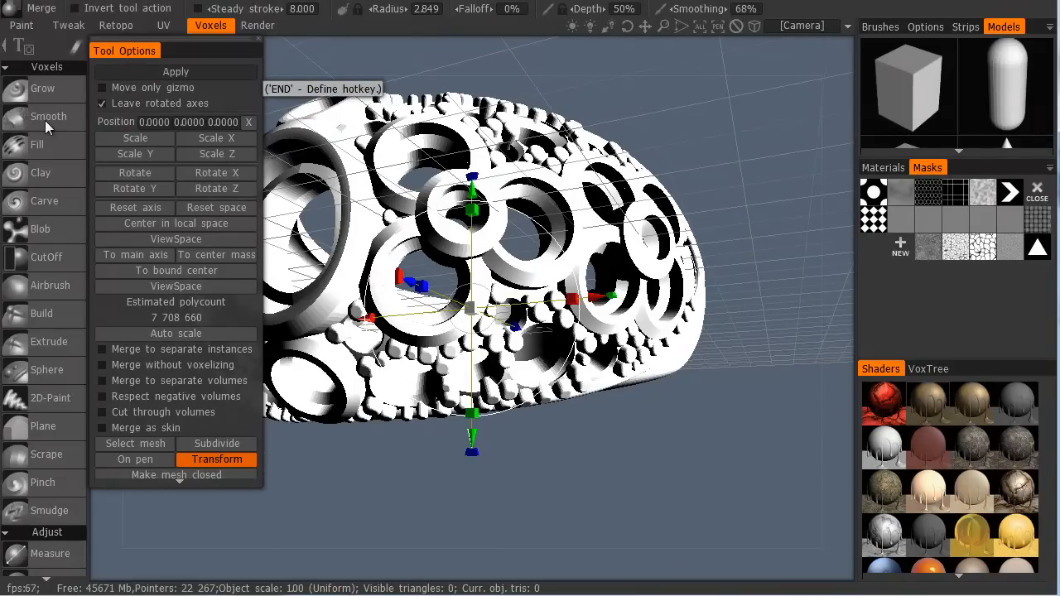
{"action": "key", "text": "Return"}
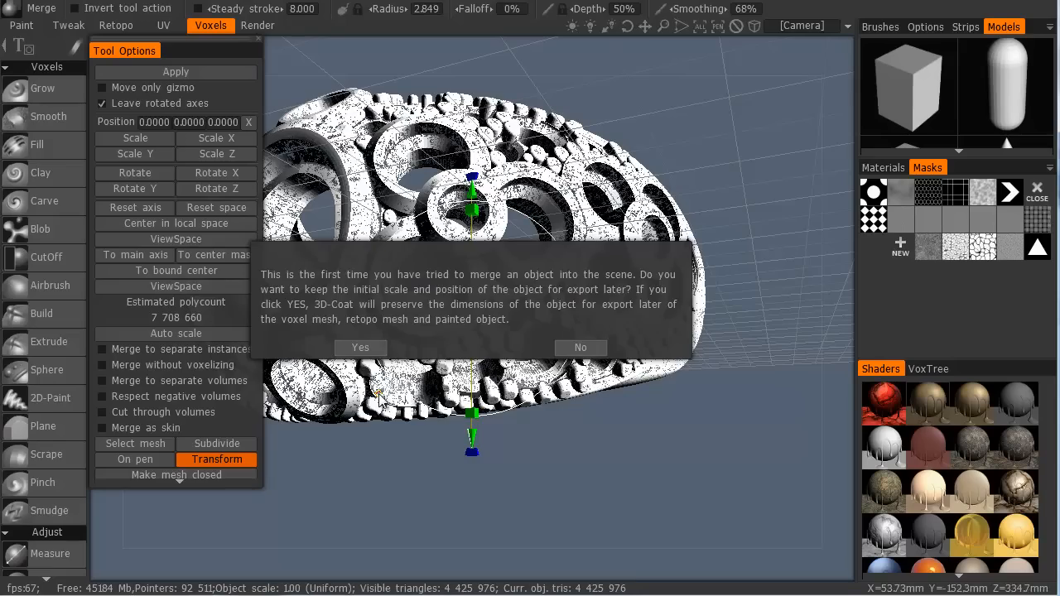
{"action": "left_click", "coordinate": [358, 351]}
Activate the Smooth voxel tool and enable symmetry across the X axis.
{"action": "left_click", "coordinate": [48, 119]}
{"action": "left_click_drag", "start_coordinate": [626, 514], "coordinate": [414, 238]}
{"action": "right_click_drag", "start_coordinate": [693, 430], "coordinate": [709, 329]}
{"action": "mouse_move", "coordinate": [457, 289]}
{"action": "middle_mouse_down"}
{"action": "mouse_move", "coordinate": [380, 294]}
{"action": "mouse_move", "coordinate": [364, 280]}
{"action": "mouse_move", "coordinate": [431, 276]}
{"action": "middle_mouse_up"}
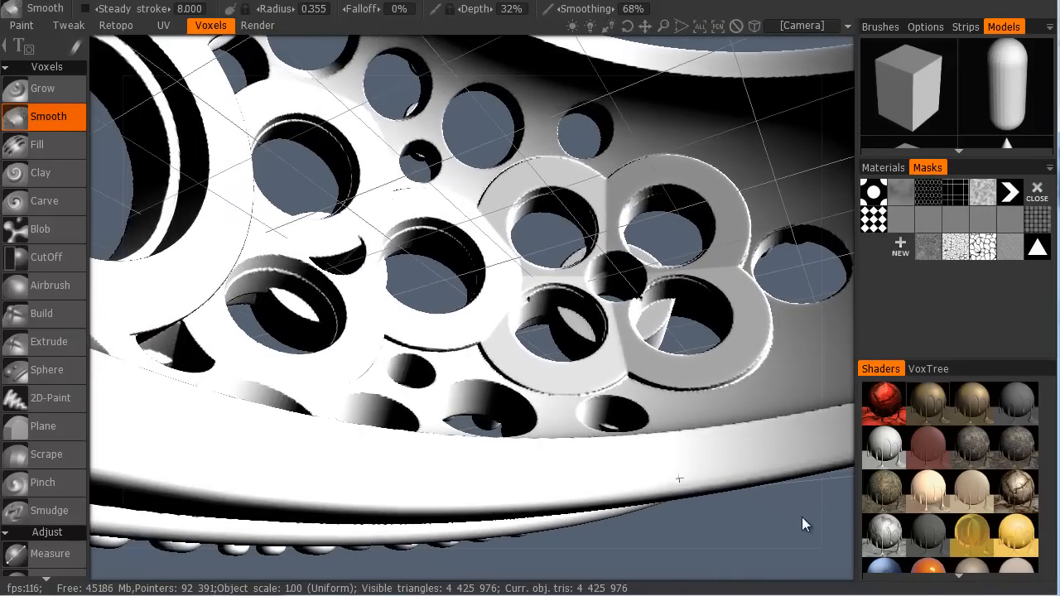
{"action": "right_click_drag", "start_coordinate": [803, 524], "coordinate": [723, 571]}
{"action": "left_click", "coordinate": [128, 8]}
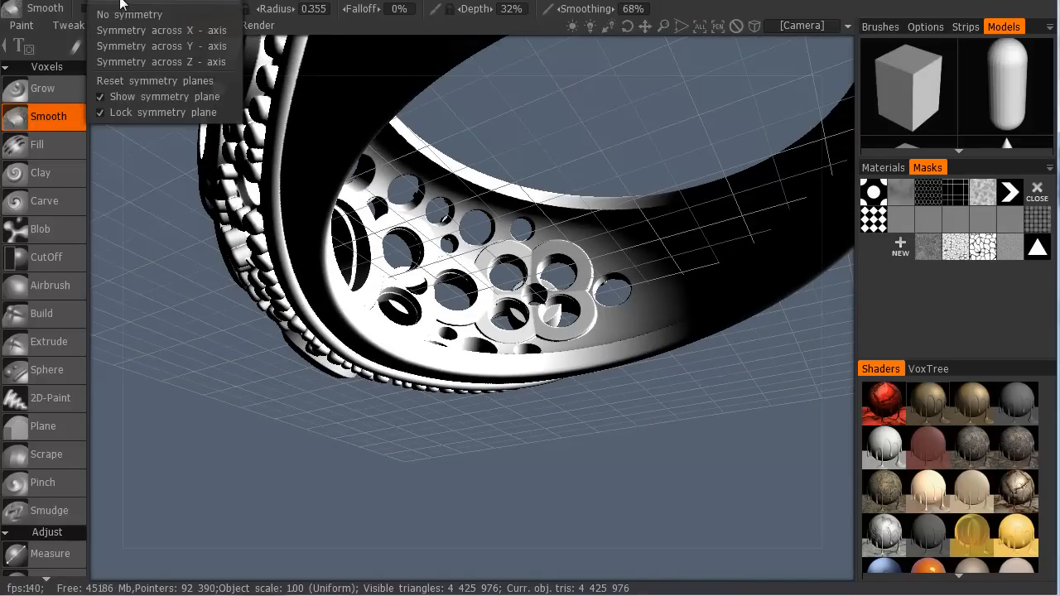
{"action": "left_click", "coordinate": [131, 48]}
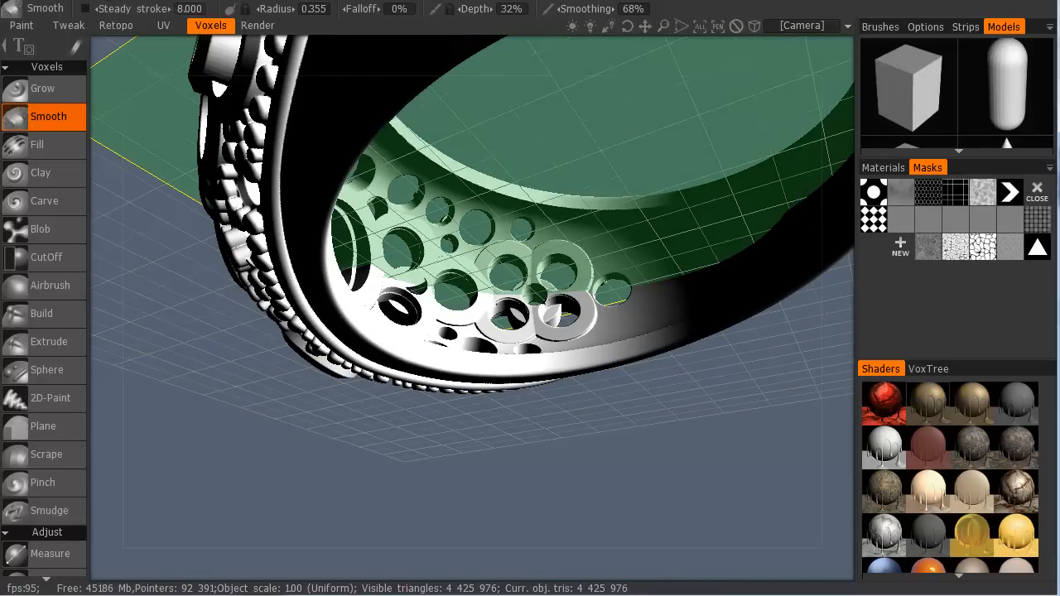
{"action": "left_click", "coordinate": [128, 8]}
{"action": "left_click", "coordinate": [122, 30]}
Try a few shaders on the ring and apply the polished pale-gold metal one.
{"action": "left_click_drag", "start_coordinate": [381, 414], "coordinate": [581, 483]}
{"action": "right_click_drag", "start_coordinate": [639, 420], "coordinate": [686, 348]}
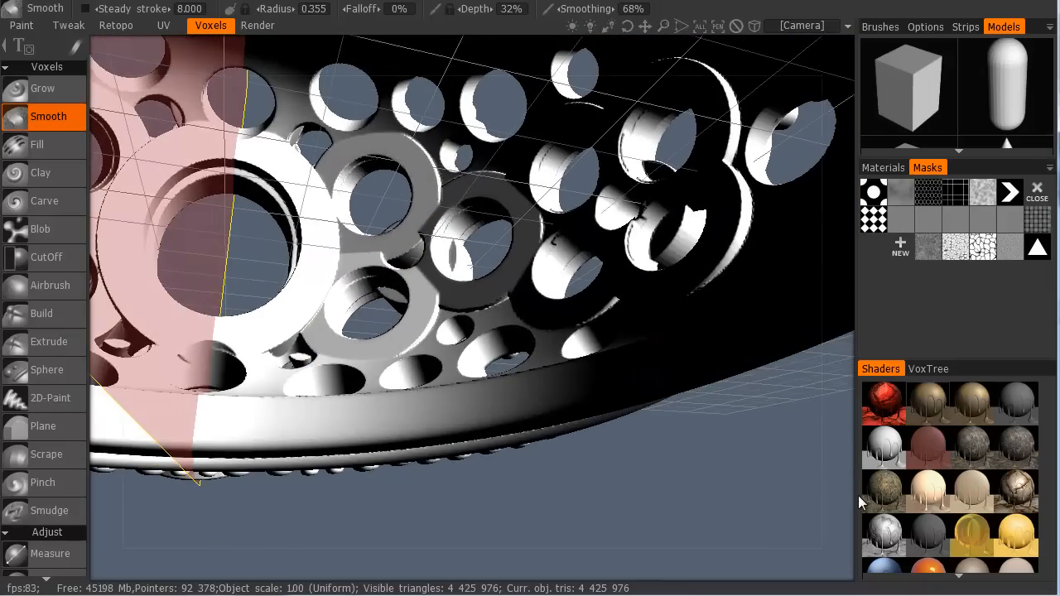
{"action": "left_click", "coordinate": [934, 501]}
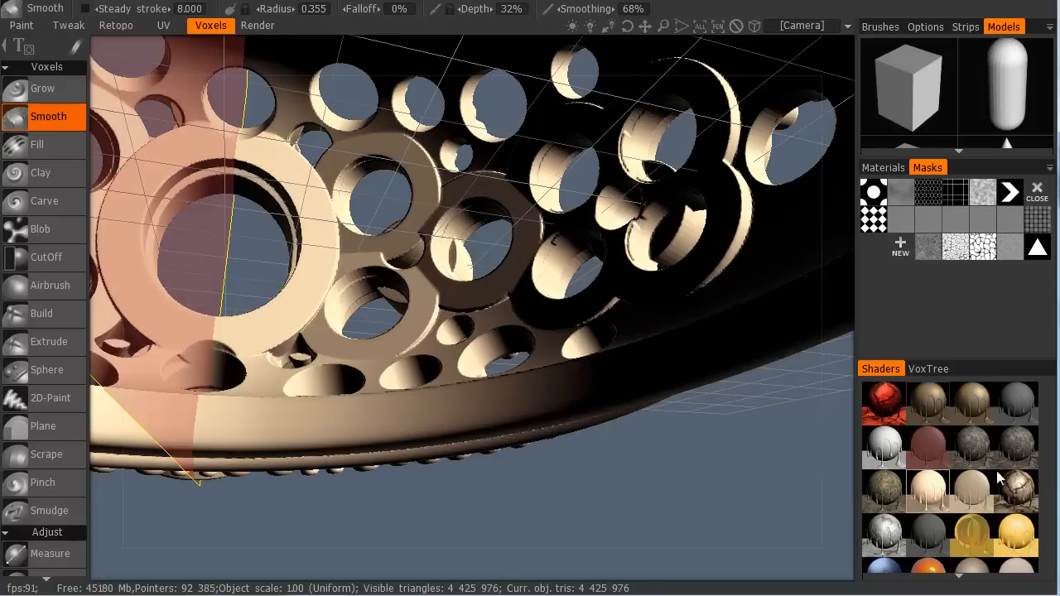
{"action": "left_click", "coordinate": [1018, 496]}
{"action": "scroll", "coordinate": [984, 534], "scroll_direction": "down", "scroll_amount": 4}
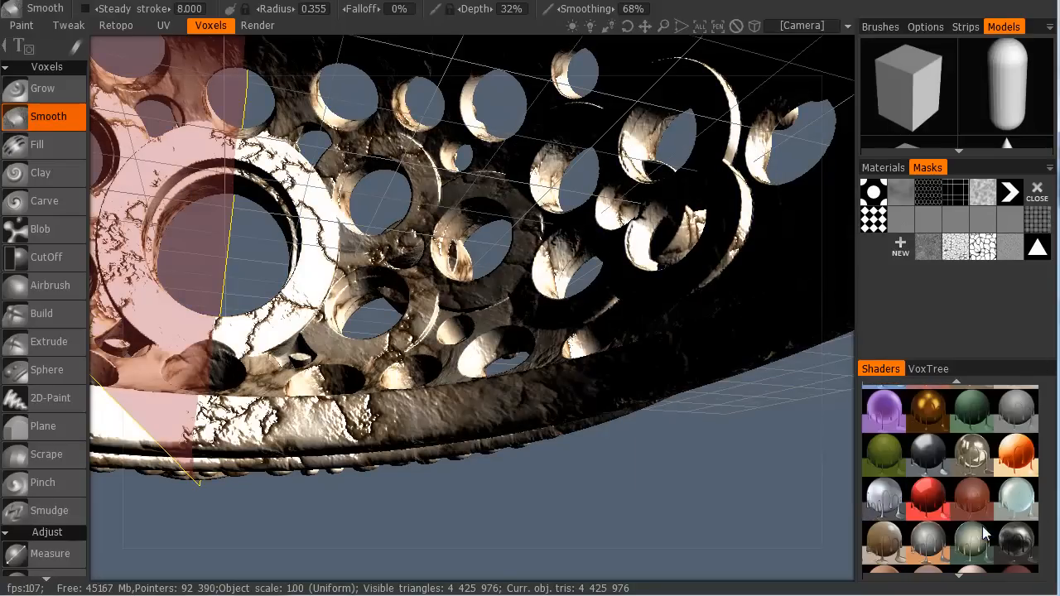
{"action": "left_click", "coordinate": [975, 458]}
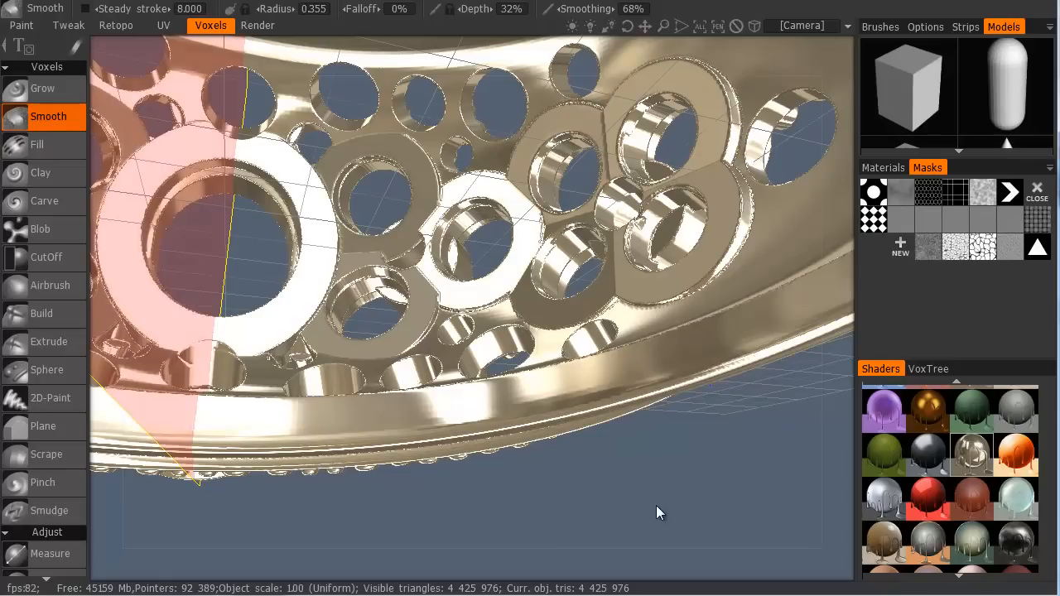
Set the Smooth brush to radius 1.489, depth 6% and smoothing 44%, and undo the trial stroke on the overlapping bezels.
{"action": "right_click_drag", "start_coordinate": [663, 194], "coordinate": [658, 194]}
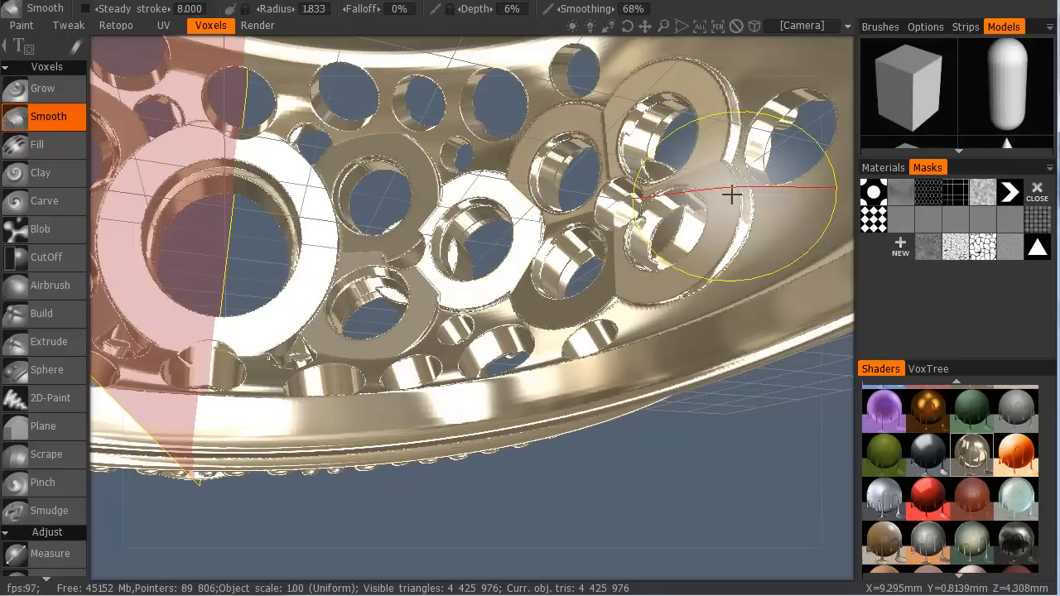
{"action": "mouse_move", "coordinate": [736, 238]}
{"action": "left_mouse_down"}
{"action": "mouse_move", "coordinate": [716, 157]}
{"action": "mouse_move", "coordinate": [698, 196]}
{"action": "left_mouse_up"}
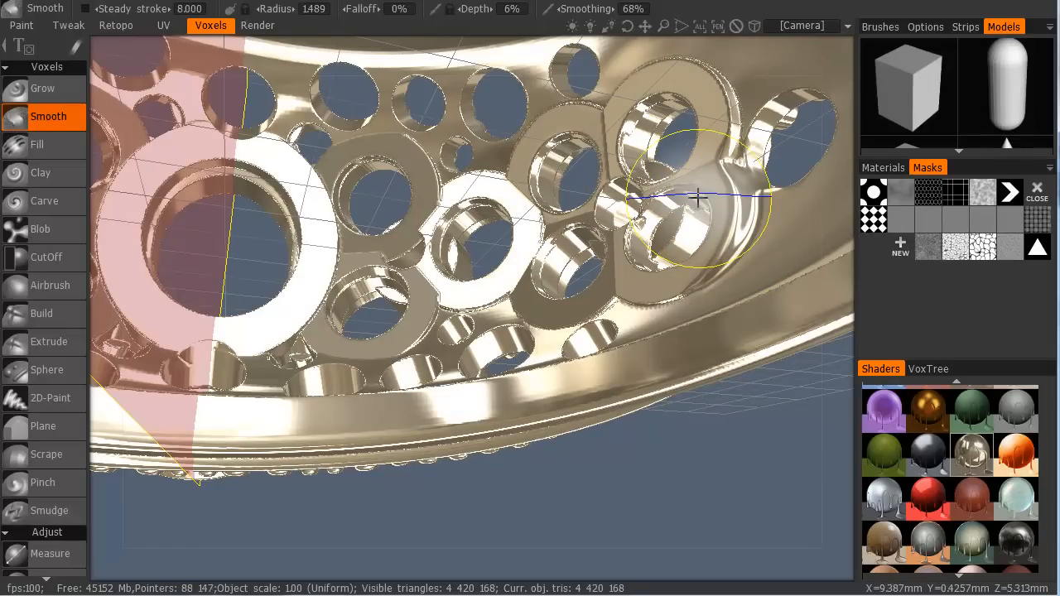
{"action": "key", "text": "ctrl+z"}
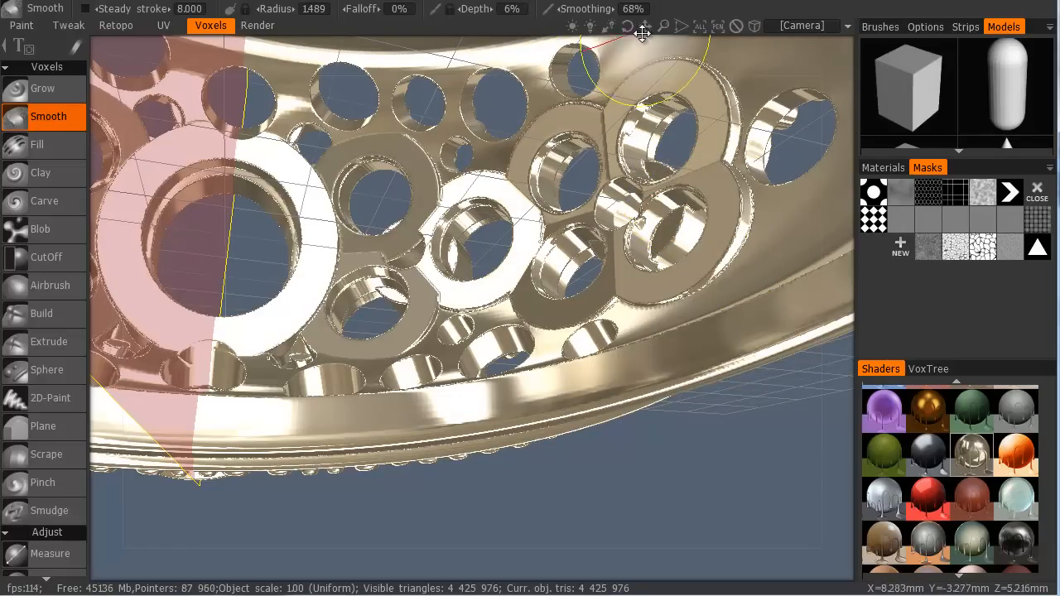
{"action": "left_click_drag", "start_coordinate": [563, 8], "coordinate": [548, 8]}
Smooth the overlapping bezels and the edges between them across the ring's inner side.
{"action": "mouse_move", "coordinate": [724, 214]}
{"action": "left_mouse_down"}
{"action": "mouse_move", "coordinate": [735, 232]}
{"action": "mouse_move", "coordinate": [726, 147]}
{"action": "mouse_move", "coordinate": [692, 93]}
{"action": "mouse_move", "coordinate": [599, 127]}
{"action": "mouse_move", "coordinate": [600, 207]}
{"action": "mouse_move", "coordinate": [588, 219]}
{"action": "mouse_move", "coordinate": [496, 203]}
{"action": "mouse_move", "coordinate": [418, 145]}
{"action": "mouse_move", "coordinate": [369, 136]}
{"action": "mouse_move", "coordinate": [352, 194]}
{"action": "mouse_move", "coordinate": [393, 282]}
{"action": "mouse_move", "coordinate": [397, 217]}
{"action": "mouse_move", "coordinate": [431, 313]}
{"action": "mouse_move", "coordinate": [459, 286]}
{"action": "mouse_move", "coordinate": [530, 298]}
{"action": "mouse_move", "coordinate": [485, 284]}
{"action": "mouse_move", "coordinate": [344, 300]}
{"action": "mouse_move", "coordinate": [356, 199]}
{"action": "mouse_move", "coordinate": [439, 165]}
{"action": "mouse_move", "coordinate": [637, 124]}
{"action": "mouse_move", "coordinate": [704, 91]}
{"action": "mouse_move", "coordinate": [745, 108]}
{"action": "mouse_move", "coordinate": [729, 211]}
{"action": "mouse_move", "coordinate": [749, 230]}
{"action": "mouse_move", "coordinate": [686, 272]}
{"action": "mouse_move", "coordinate": [688, 315]}
{"action": "mouse_move", "coordinate": [616, 302]}
{"action": "left_mouse_up"}
{"action": "mouse_move", "coordinate": [523, 298]}
{"action": "left_mouse_down"}
{"action": "mouse_move", "coordinate": [550, 212]}
{"action": "mouse_move", "coordinate": [629, 120]}
{"action": "mouse_move", "coordinate": [696, 99]}
{"action": "mouse_move", "coordinate": [602, 149]}
{"action": "mouse_move", "coordinate": [620, 207]}
{"action": "mouse_move", "coordinate": [726, 86]}
{"action": "mouse_move", "coordinate": [719, 78]}
{"action": "mouse_move", "coordinate": [731, 289]}
{"action": "mouse_move", "coordinate": [728, 91]}
{"action": "left_mouse_up"}
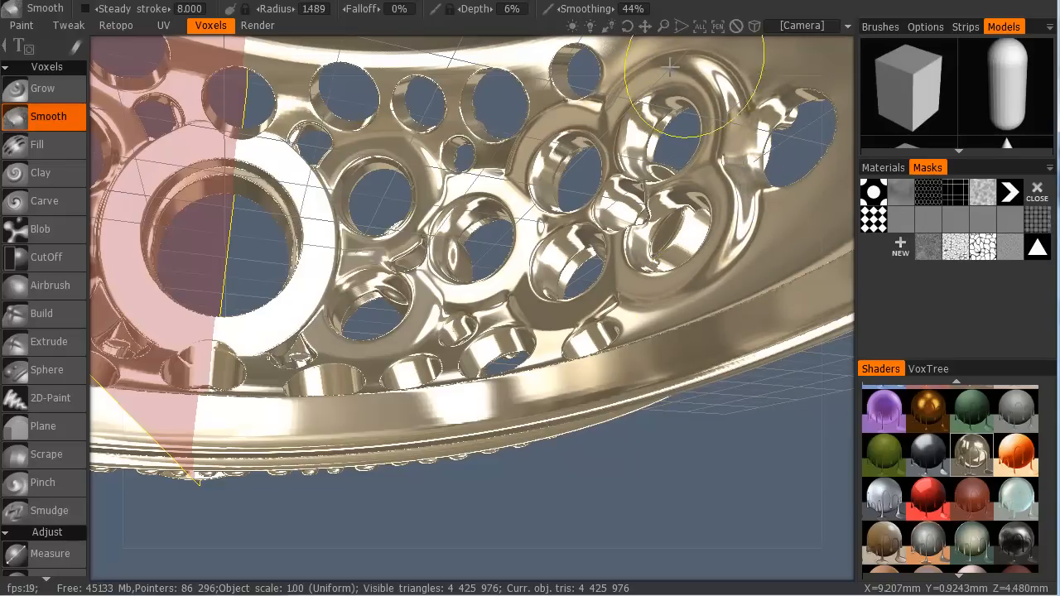
{"action": "mouse_move", "coordinate": [547, 318]}
{"action": "left_mouse_down"}
{"action": "mouse_move", "coordinate": [627, 302]}
{"action": "mouse_move", "coordinate": [515, 289]}
{"action": "mouse_move", "coordinate": [365, 247]}
{"action": "mouse_move", "coordinate": [303, 312]}
{"action": "mouse_move", "coordinate": [276, 149]}
{"action": "mouse_move", "coordinate": [310, 194]}
{"action": "mouse_move", "coordinate": [267, 345]}
{"action": "mouse_move", "coordinate": [298, 317]}
{"action": "mouse_move", "coordinate": [291, 170]}
{"action": "mouse_move", "coordinate": [365, 266]}
{"action": "mouse_move", "coordinate": [484, 199]}
{"action": "mouse_move", "coordinate": [402, 228]}
{"action": "mouse_move", "coordinate": [469, 289]}
{"action": "mouse_move", "coordinate": [515, 195]}
{"action": "mouse_move", "coordinate": [482, 61]}
{"action": "mouse_move", "coordinate": [343, 128]}
{"action": "mouse_move", "coordinate": [306, 91]}
{"action": "mouse_move", "coordinate": [555, 151]}
{"action": "mouse_move", "coordinate": [542, 251]}
{"action": "mouse_move", "coordinate": [464, 331]}
{"action": "mouse_move", "coordinate": [437, 315]}
{"action": "mouse_move", "coordinate": [481, 307]}
{"action": "mouse_move", "coordinate": [525, 237]}
{"action": "mouse_move", "coordinate": [571, 198]}
{"action": "mouse_move", "coordinate": [560, 227]}
{"action": "mouse_move", "coordinate": [563, 99]}
{"action": "mouse_move", "coordinate": [679, 91]}
{"action": "mouse_move", "coordinate": [745, 182]}
{"action": "mouse_move", "coordinate": [454, 281]}
{"action": "left_mouse_up"}
{"action": "mouse_move", "coordinate": [365, 243]}
{"action": "left_mouse_down"}
{"action": "mouse_move", "coordinate": [356, 215]}
{"action": "mouse_move", "coordinate": [309, 218]}
{"action": "mouse_move", "coordinate": [319, 286]}
{"action": "mouse_move", "coordinate": [296, 296]}
{"action": "mouse_move", "coordinate": [240, 393]}
{"action": "mouse_move", "coordinate": [736, 286]}
{"action": "mouse_move", "coordinate": [421, 316]}
{"action": "mouse_move", "coordinate": [627, 122]}
{"action": "left_mouse_up"}
{"action": "left_click_drag", "start_coordinate": [653, 524], "coordinate": [620, 108]}
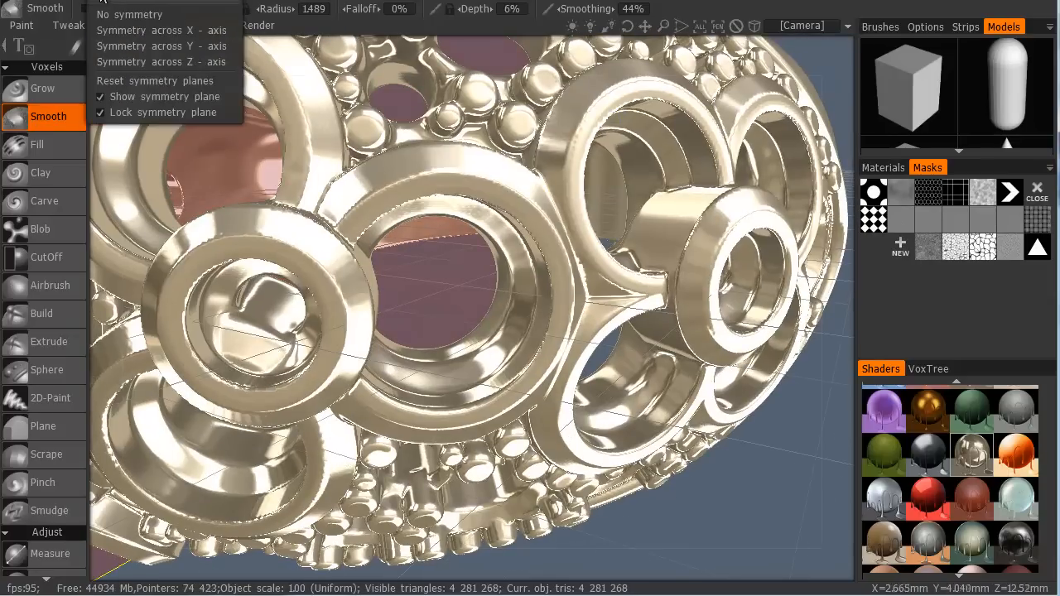
Turn off symmetry for the voxel sculpting.
{"action": "mouse_move", "coordinate": [123, 14]}
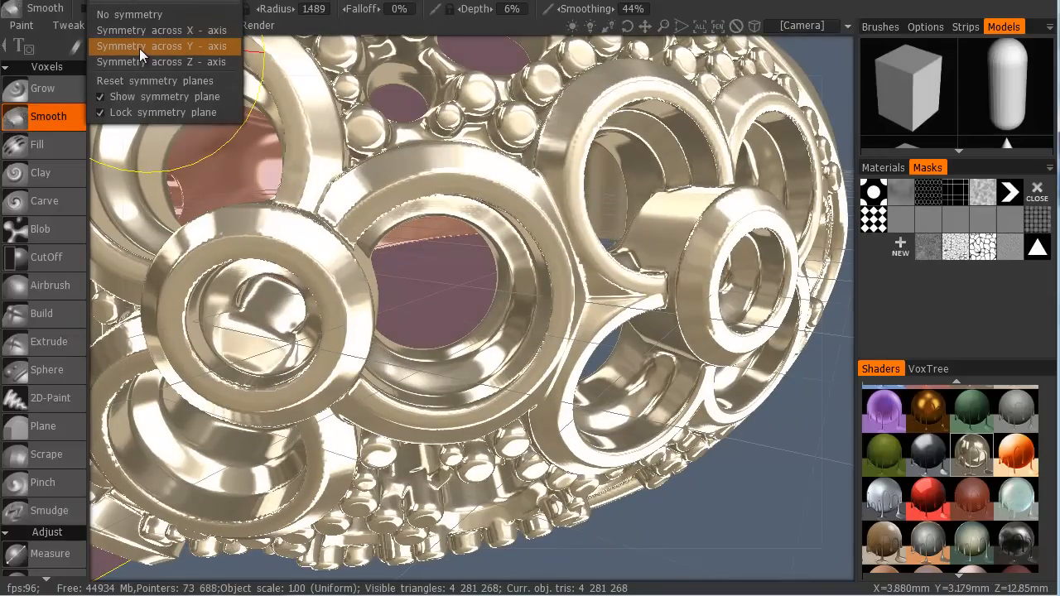
{"action": "left_click", "coordinate": [120, 14]}
{"action": "right_click_drag", "start_coordinate": [749, 455], "coordinate": [748, 500]}
{"action": "left_click_drag", "start_coordinate": [748, 498], "coordinate": [726, 483]}
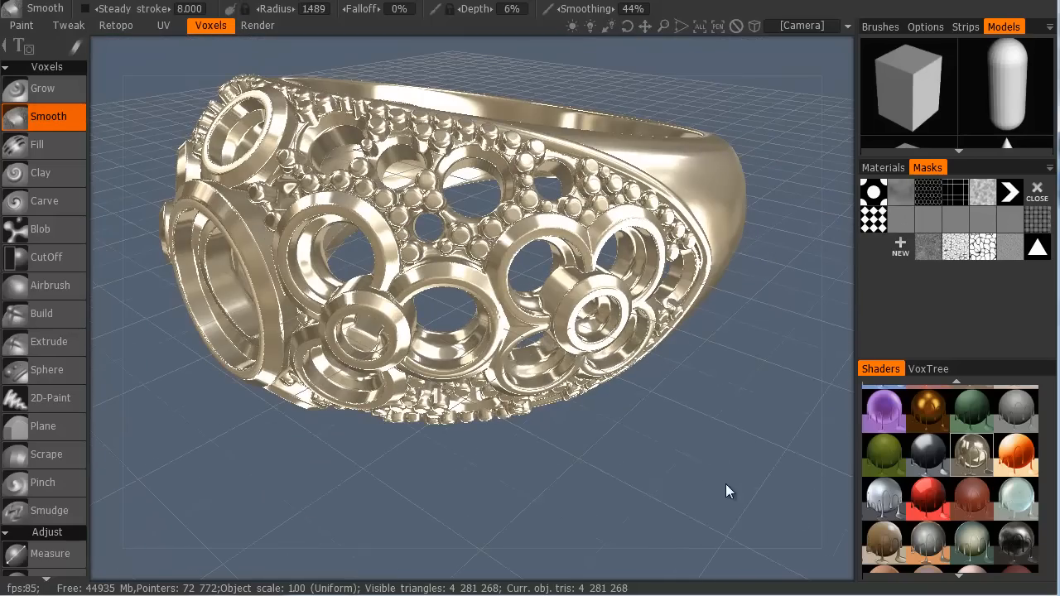
Run Smooth All three times on the whole ring and check the softened bezels and beads.
{"action": "scroll", "coordinate": [54, 530], "scroll_direction": "down", "scroll_amount": 15}
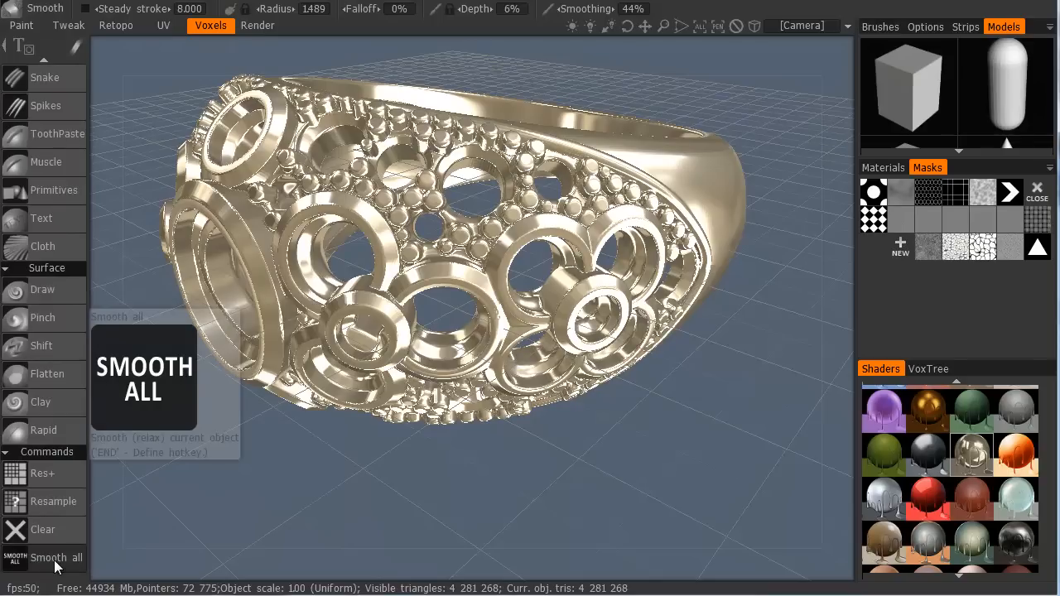
{"action": "left_click", "coordinate": [57, 565]}
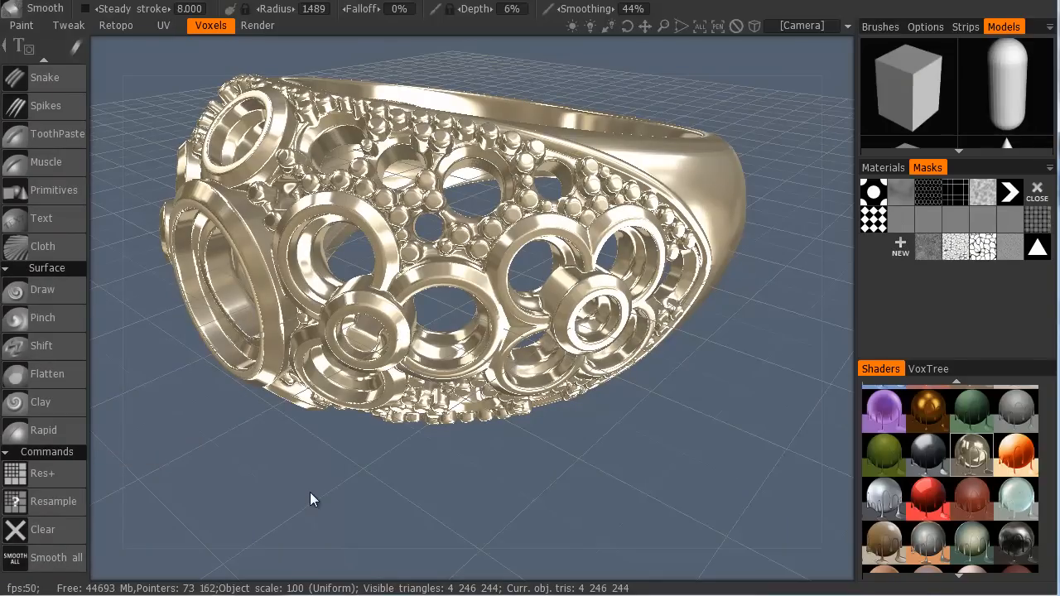
{"action": "scroll", "coordinate": [742, 230], "scroll_direction": "up", "scroll_amount": 5}
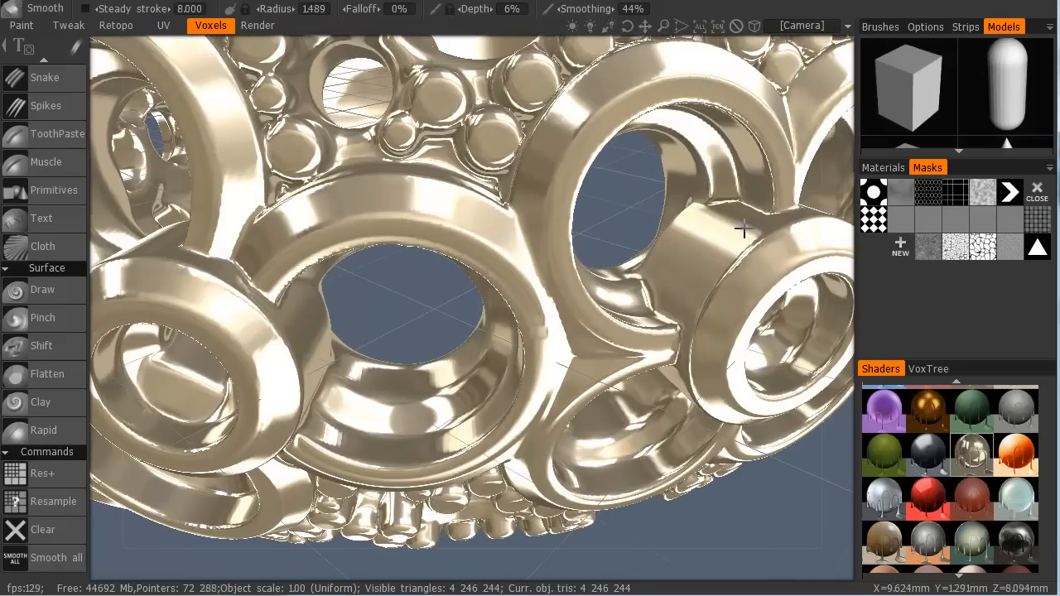
{"action": "scroll", "coordinate": [743, 229], "scroll_direction": "down", "scroll_amount": 2}
{"action": "left_click_drag", "start_coordinate": [717, 524], "coordinate": [557, 560]}
{"action": "left_click", "coordinate": [51, 563]}
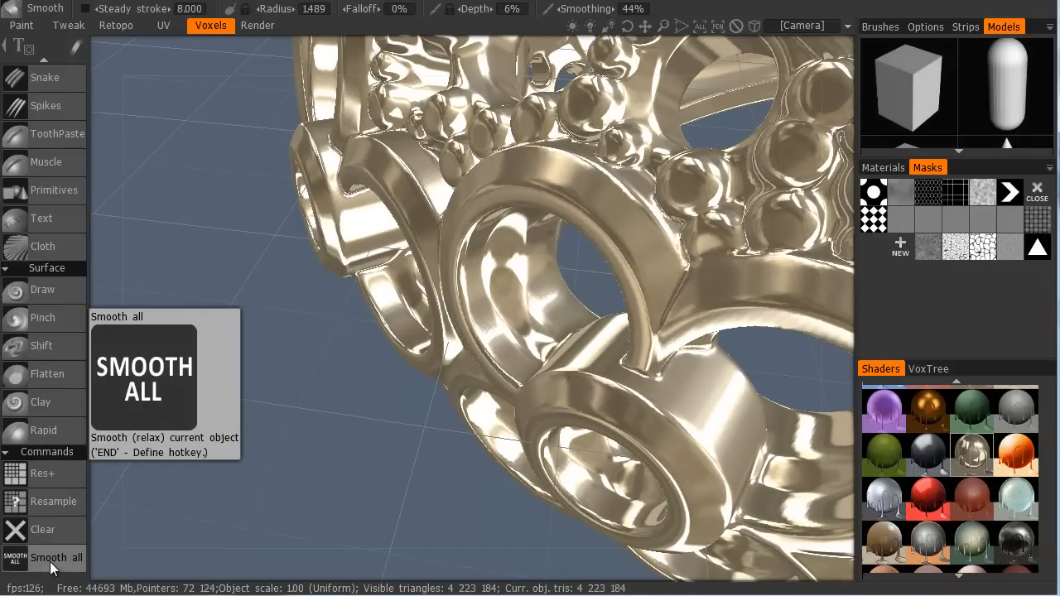
{"action": "left_click", "coordinate": [51, 563]}
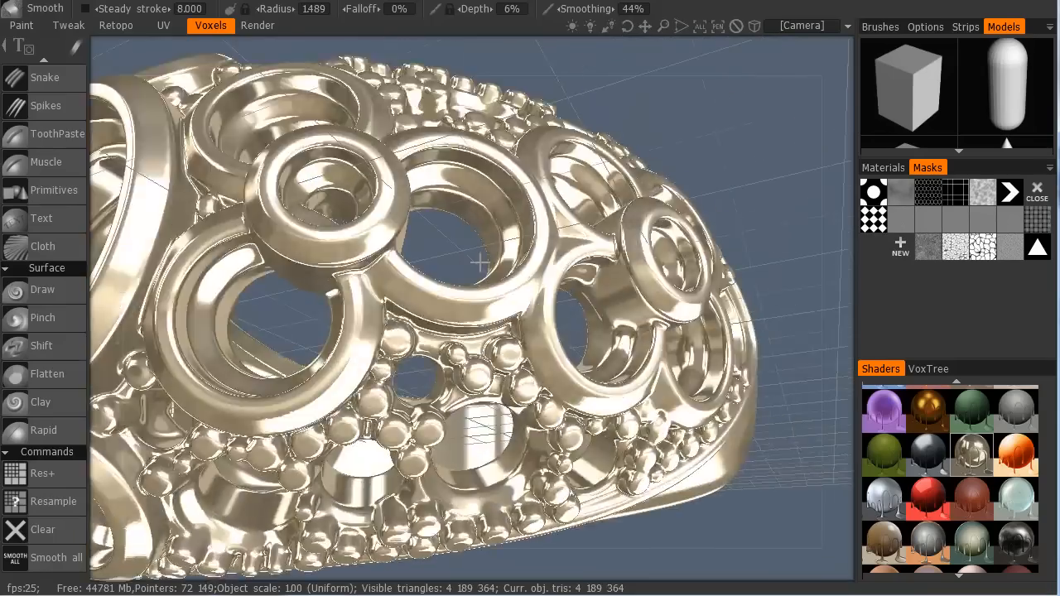
{"action": "left_click_drag", "start_coordinate": [479, 262], "coordinate": [492, 343]}
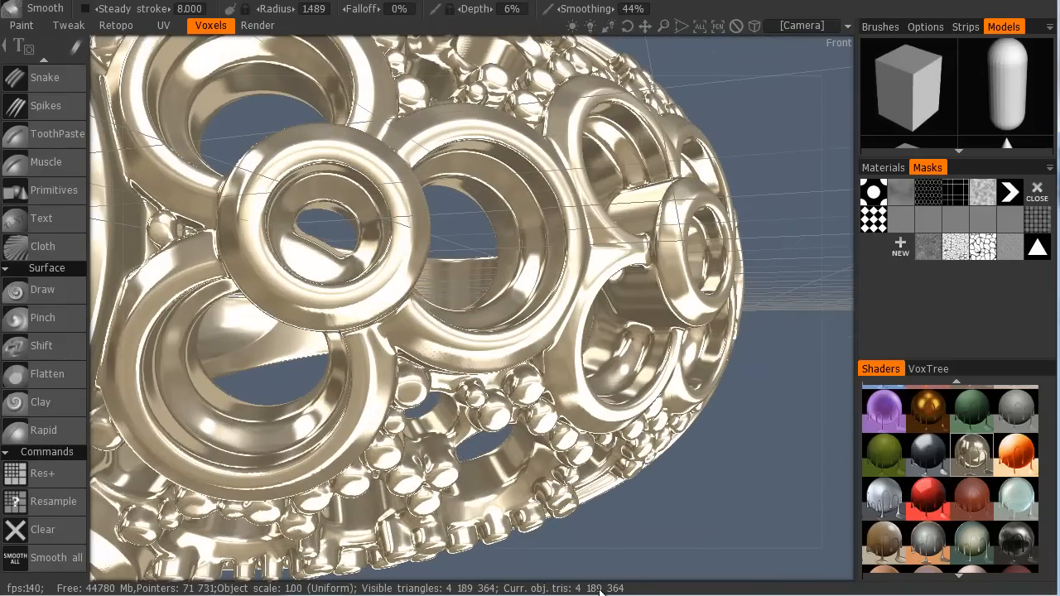
{"action": "right_click_drag", "start_coordinate": [766, 430], "coordinate": [726, 277]}
{"action": "left_click_drag", "start_coordinate": [727, 276], "coordinate": [748, 233]}
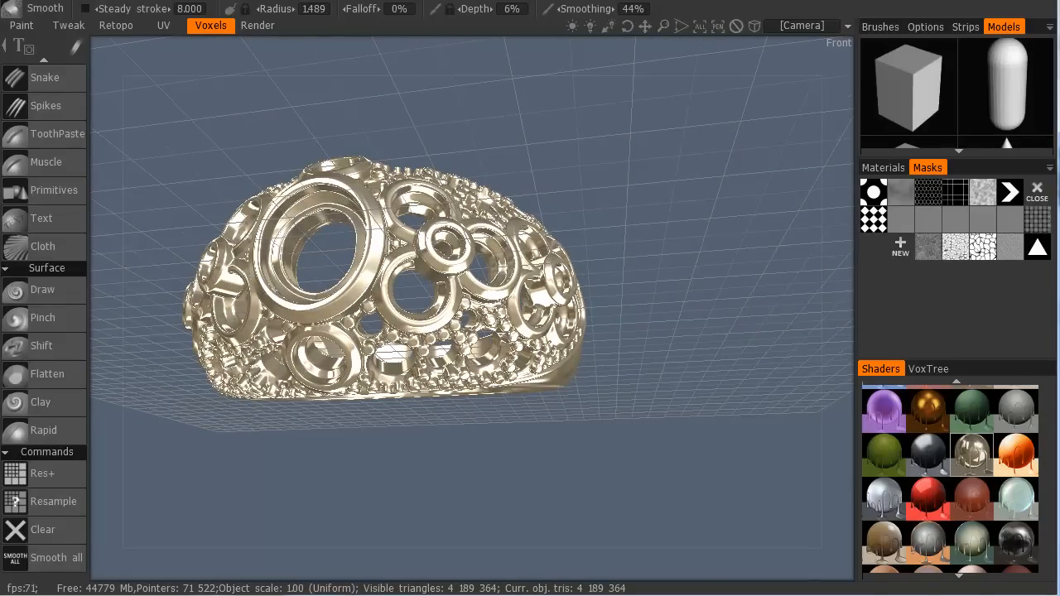
Export the ring object to the Desktop as blended.obj with a polycount reduction of 50 percent.
{"action": "left_click", "coordinate": [18, 3]}
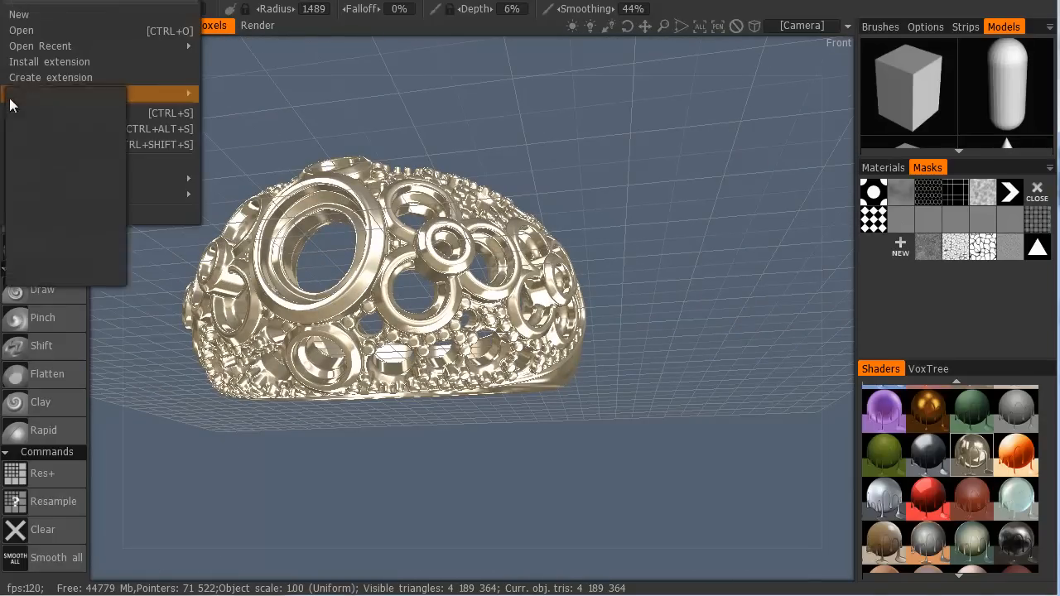
{"action": "mouse_move", "coordinate": [47, 194]}
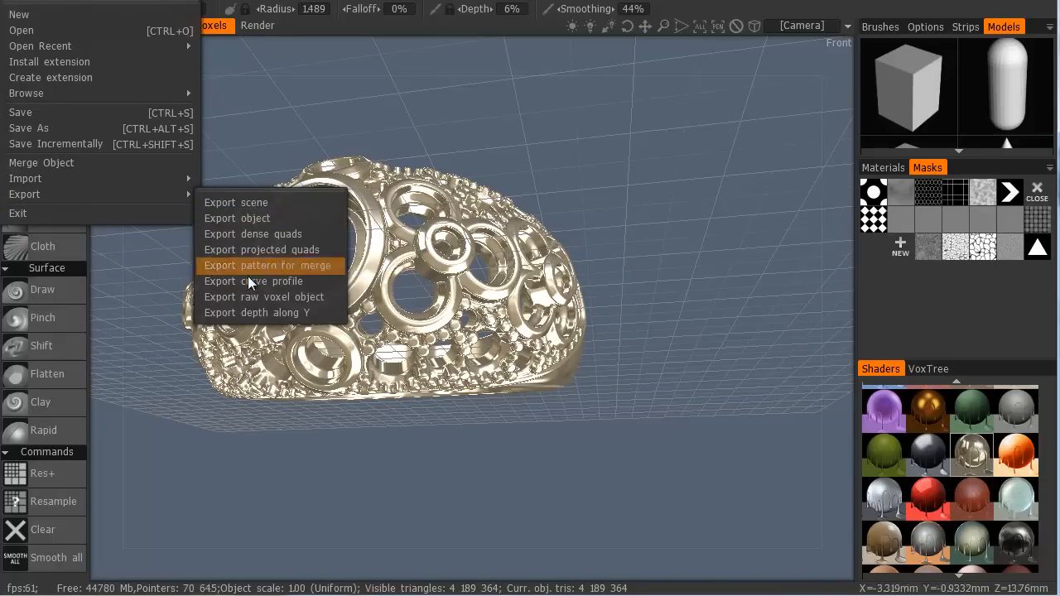
{"action": "left_click", "coordinate": [239, 218]}
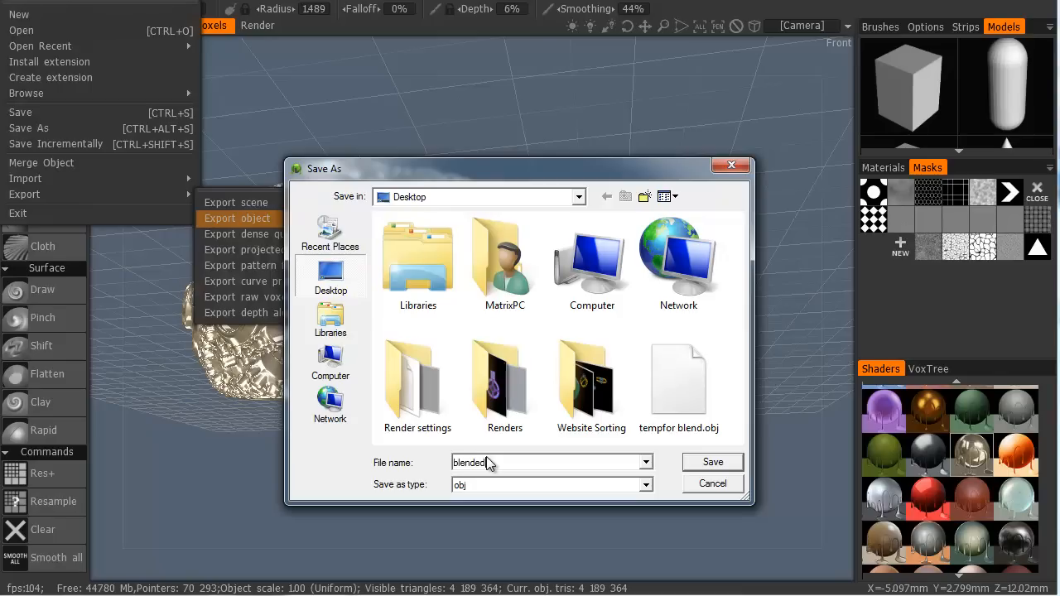
{"action": "key", "text": "Return"}
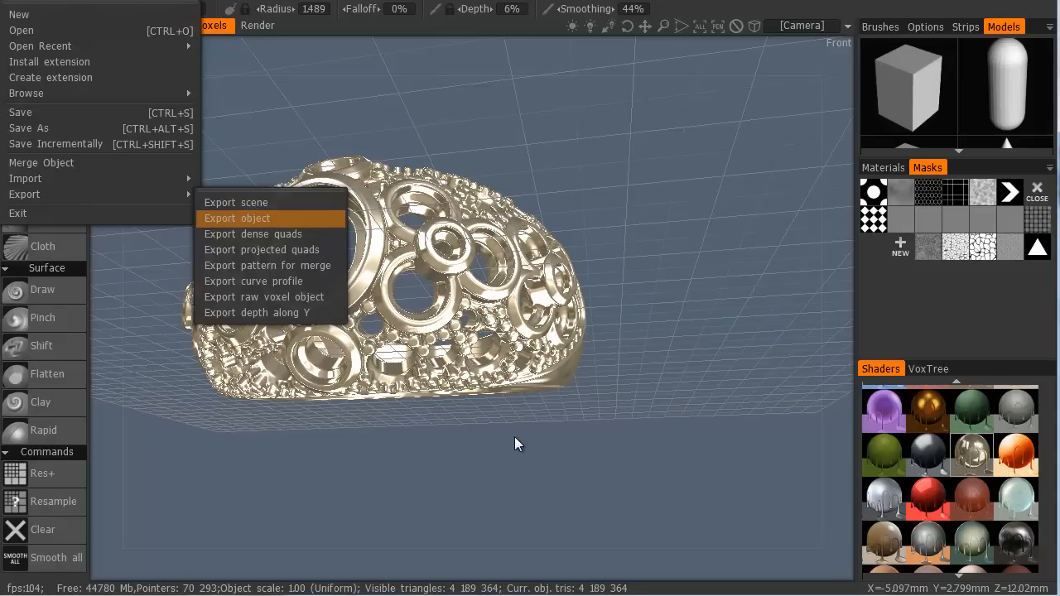
{"action": "key", "text": "Return"}
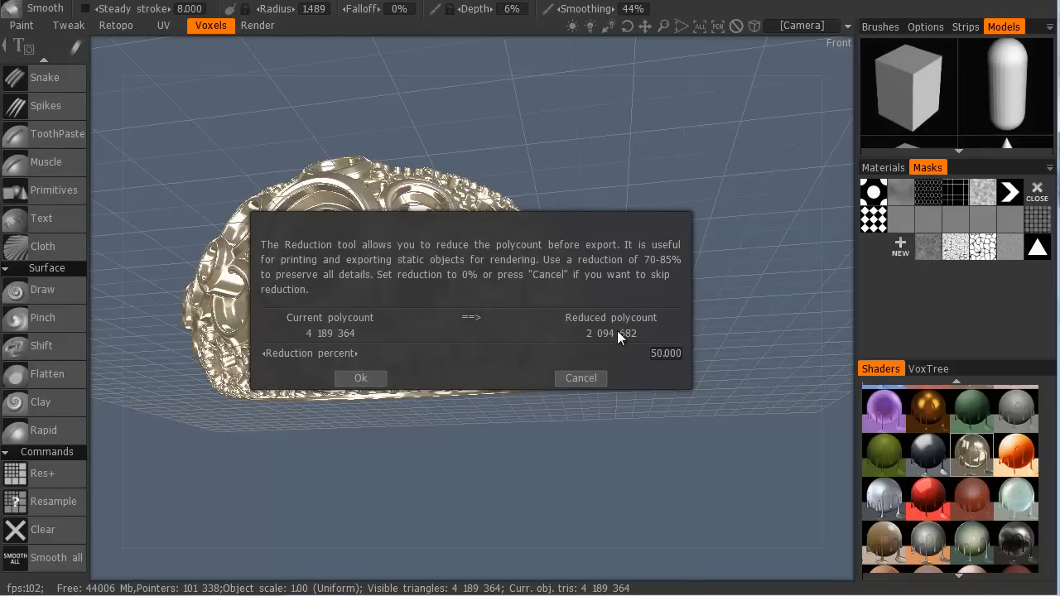
{"action": "left_click", "coordinate": [375, 377]}
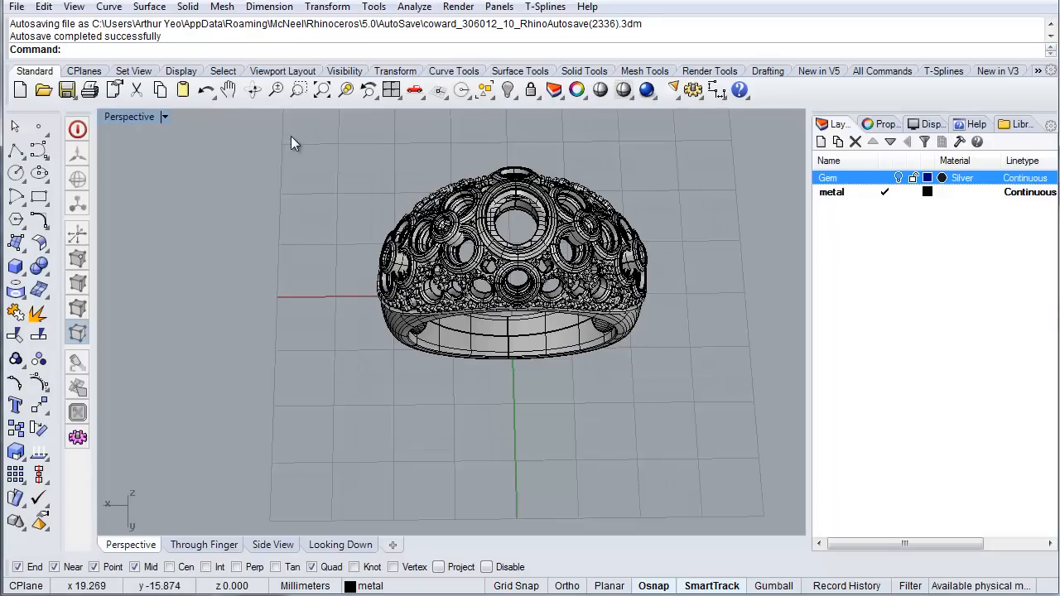
Switch to Rhino, select all of the visible ring geometry and add a layer named nurbs.
{"action": "left_click_drag", "start_coordinate": [291, 143], "coordinate": [688, 422]}
{"action": "right_click", "coordinate": [852, 263]}
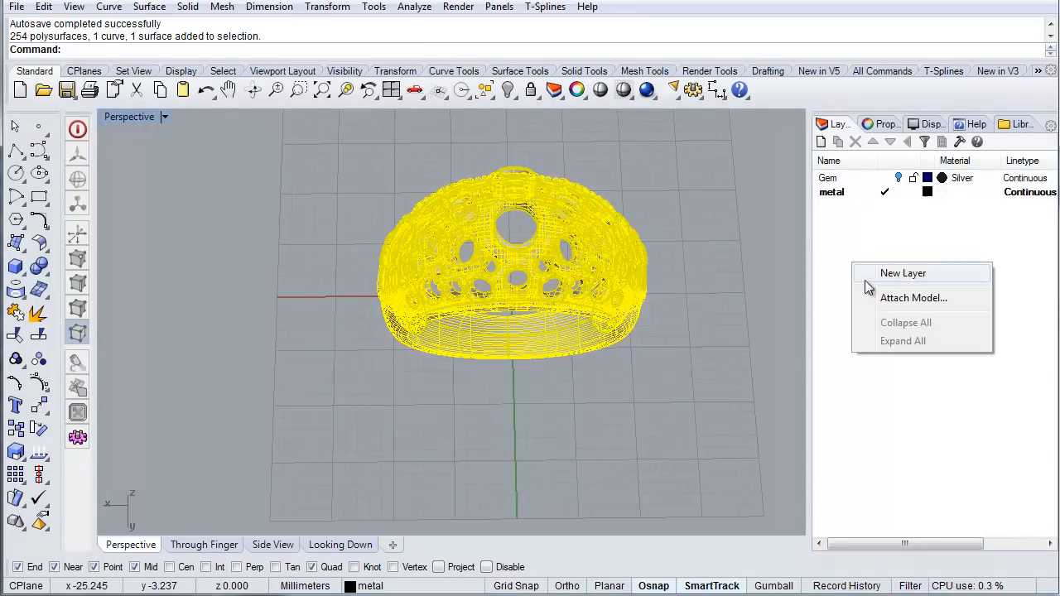
{"action": "left_click", "coordinate": [901, 274]}
{"action": "type", "text": "nurbs"}
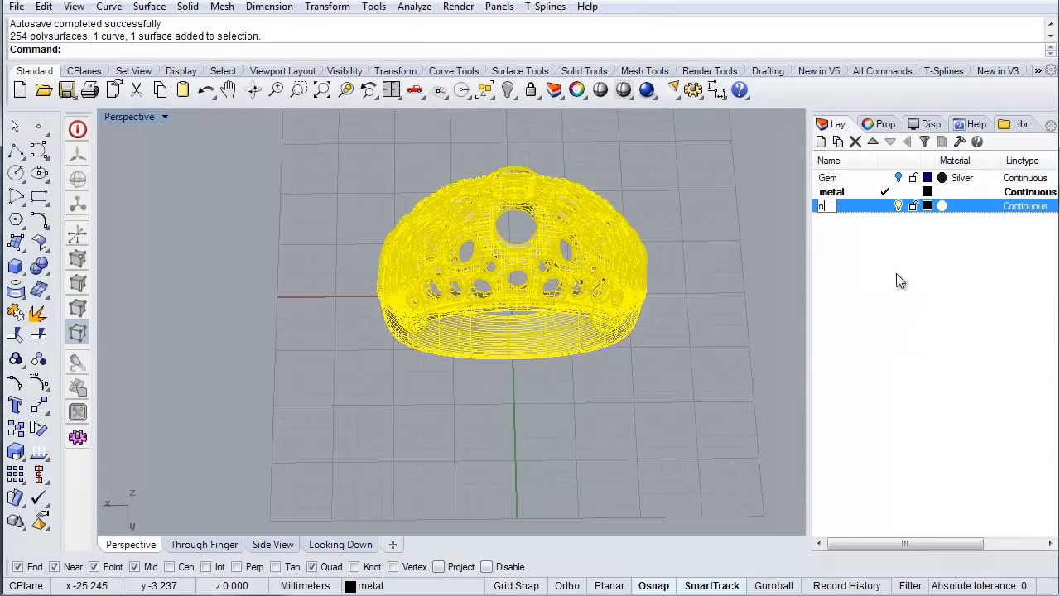
{"action": "key", "text": "Return"}
Move the selected ring objects to the nurbs layer and hide that layer.
{"action": "right_click", "coordinate": [831, 206]}
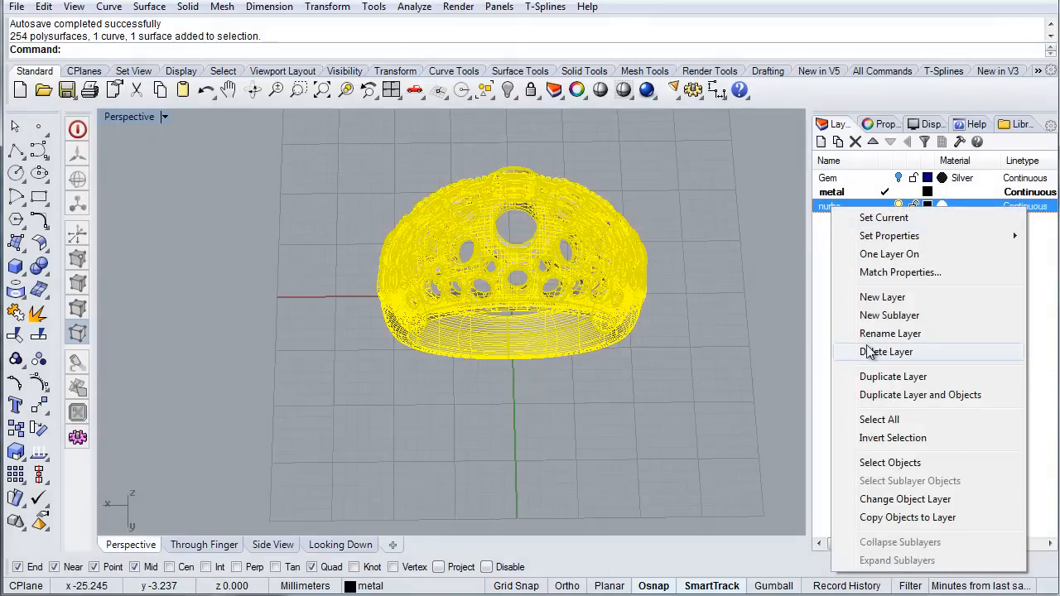
{"action": "left_click", "coordinate": [904, 499]}
{"action": "left_click", "coordinate": [898, 206]}
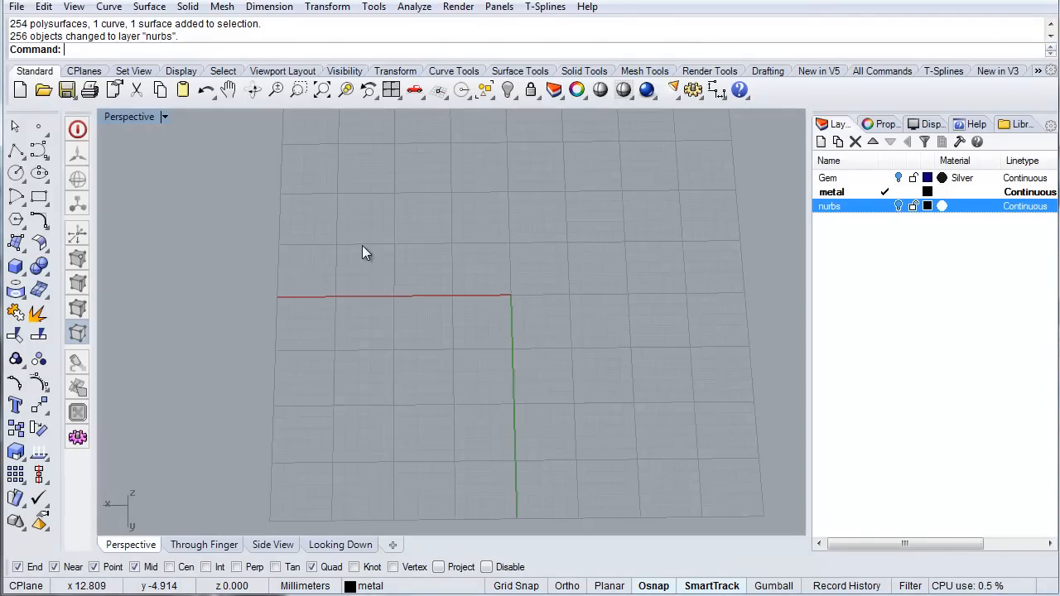
Import blended.obj from the Desktop and deselect the imported mesh.
{"action": "type", "text": "port"}
{"action": "key", "text": "Return"}
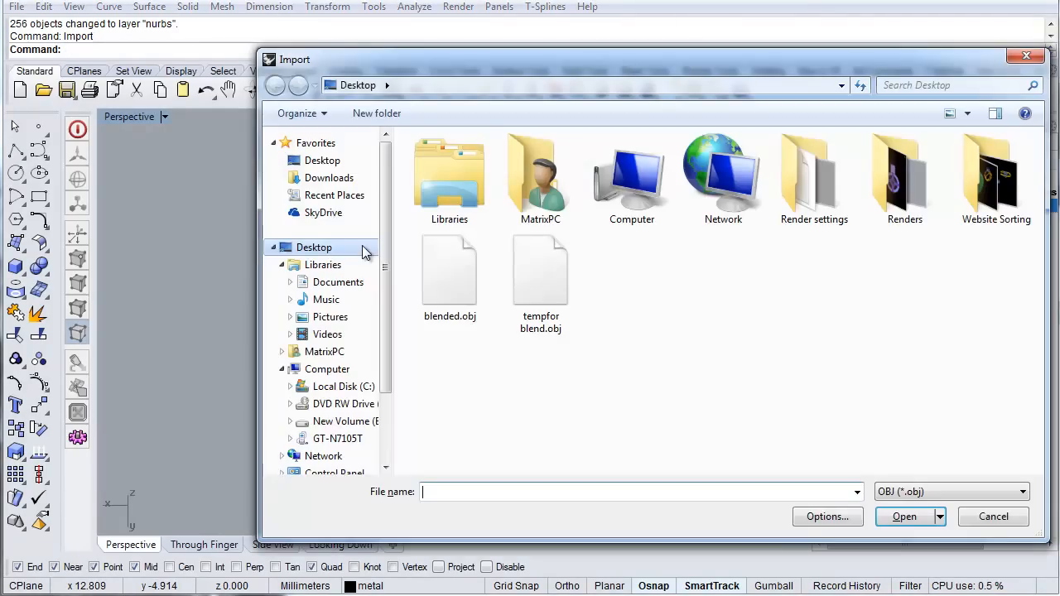
{"action": "double_click", "coordinate": [471, 238]}
{"action": "left_click", "coordinate": [447, 464]}
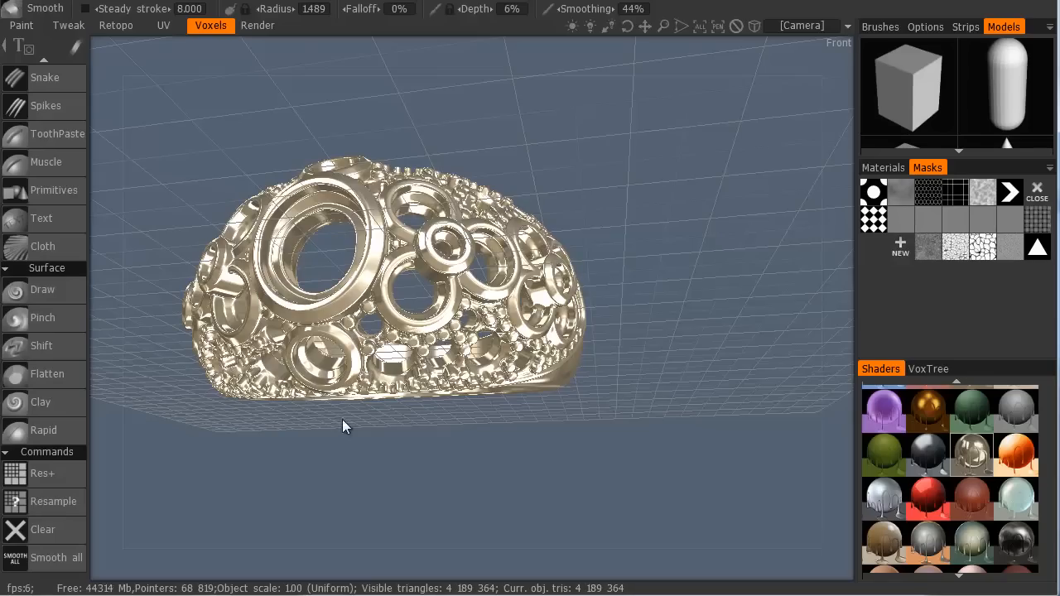
{"action": "left_click_drag", "start_coordinate": [342, 426], "coordinate": [729, 116]}
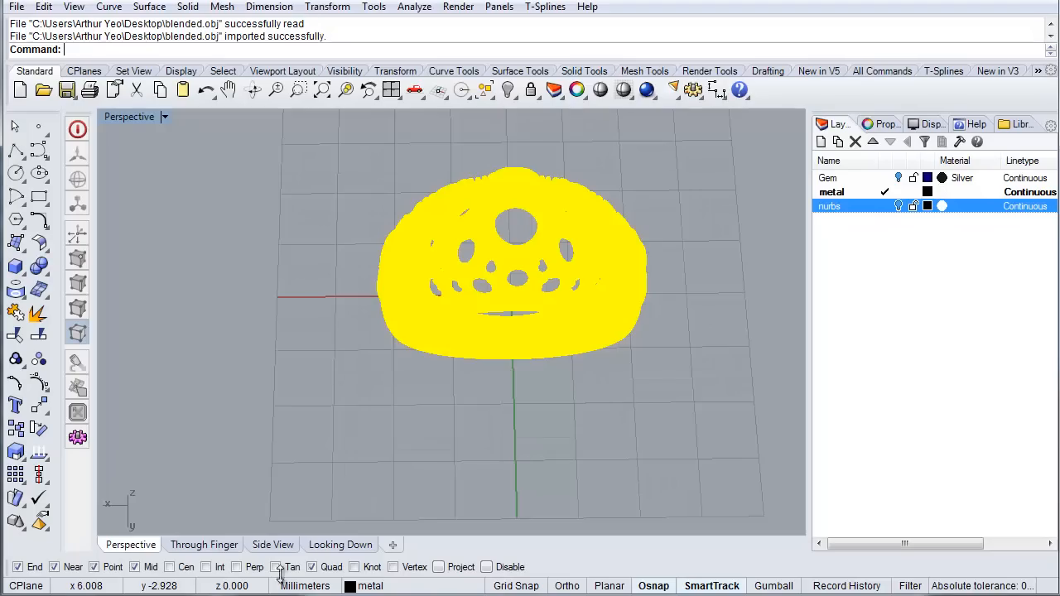
{"action": "left_click", "coordinate": [371, 411]}
Set the Perspective viewport to Rendered display mode and view the smoothed ring mesh up close.
{"action": "right_click_drag", "start_coordinate": [370, 411], "coordinate": [399, 373]}
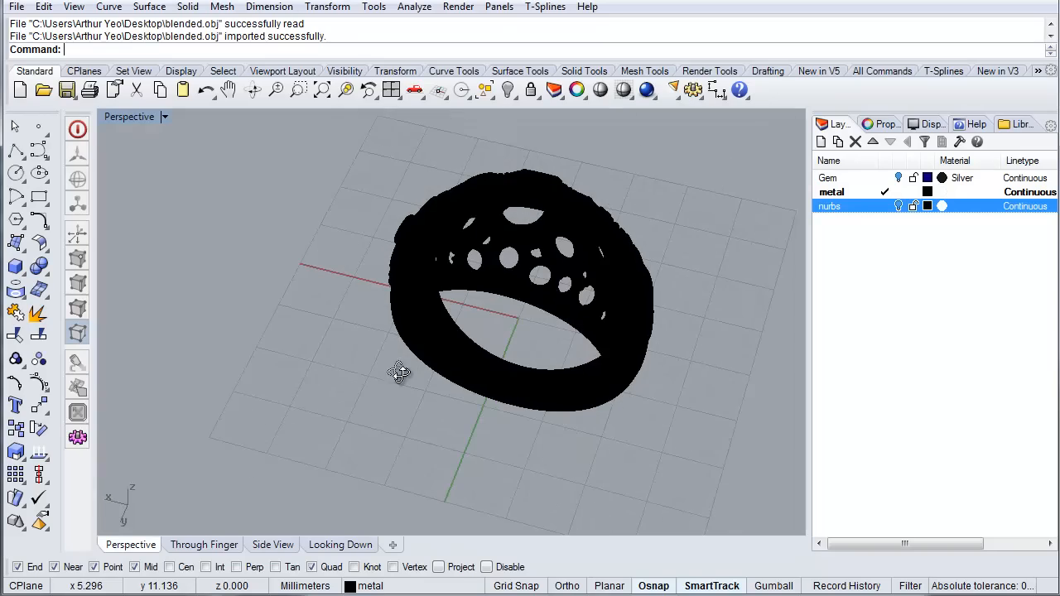
{"action": "left_click", "coordinate": [120, 119]}
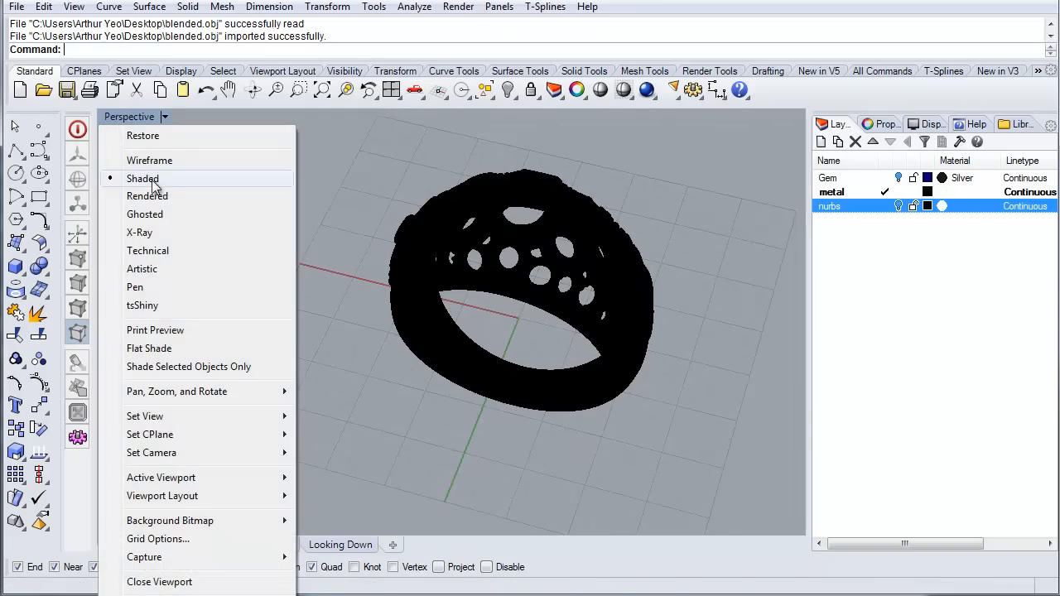
{"action": "left_click", "coordinate": [149, 192]}
{"action": "mouse_move", "coordinate": [307, 405]}
{"action": "right_mouse_down"}
{"action": "mouse_move", "coordinate": [303, 372]}
{"action": "mouse_move", "coordinate": [360, 326]}
{"action": "mouse_move", "coordinate": [677, 380]}
{"action": "right_mouse_up"}
{"action": "scroll", "coordinate": [724, 264], "scroll_direction": "up", "scroll_amount": 5}
{"action": "right_click_drag", "start_coordinate": [695, 314], "coordinate": [676, 349]}
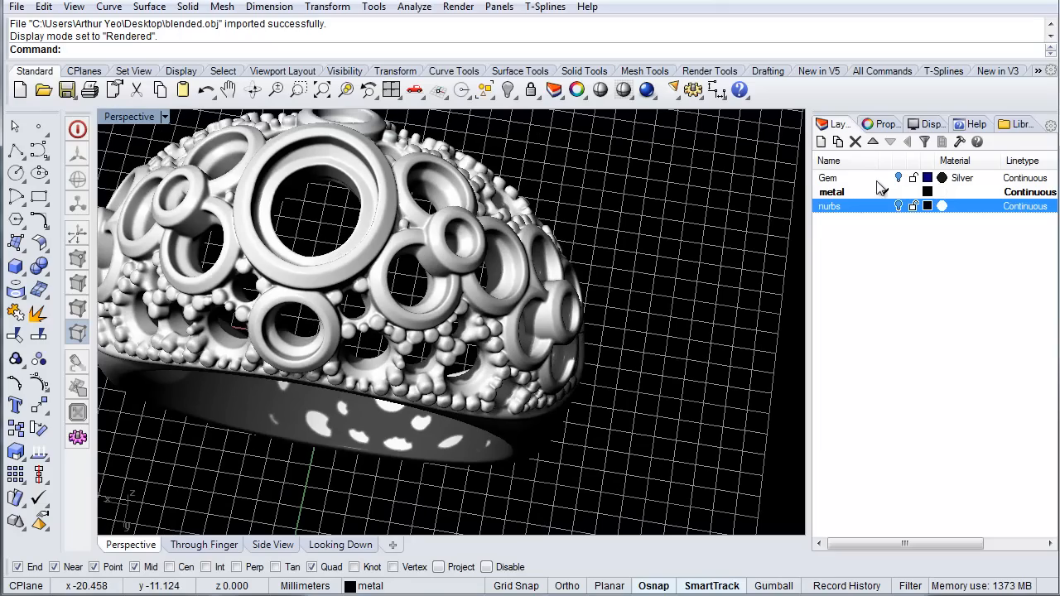
Show the Gem layer and inspect the stones set in the smoothed ring.
{"action": "left_click", "coordinate": [898, 178]}
{"action": "right_click_drag", "start_coordinate": [630, 345], "coordinate": [242, 319]}
{"action": "middle_click", "coordinate": [244, 296]}
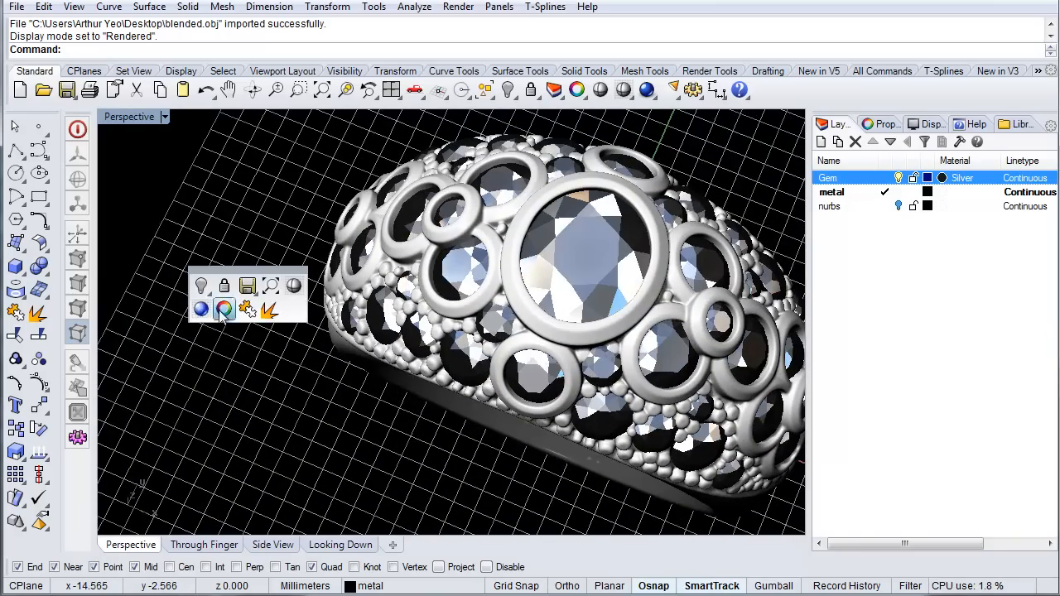
{"action": "right_click_drag", "start_coordinate": [243, 383], "coordinate": [210, 275]}
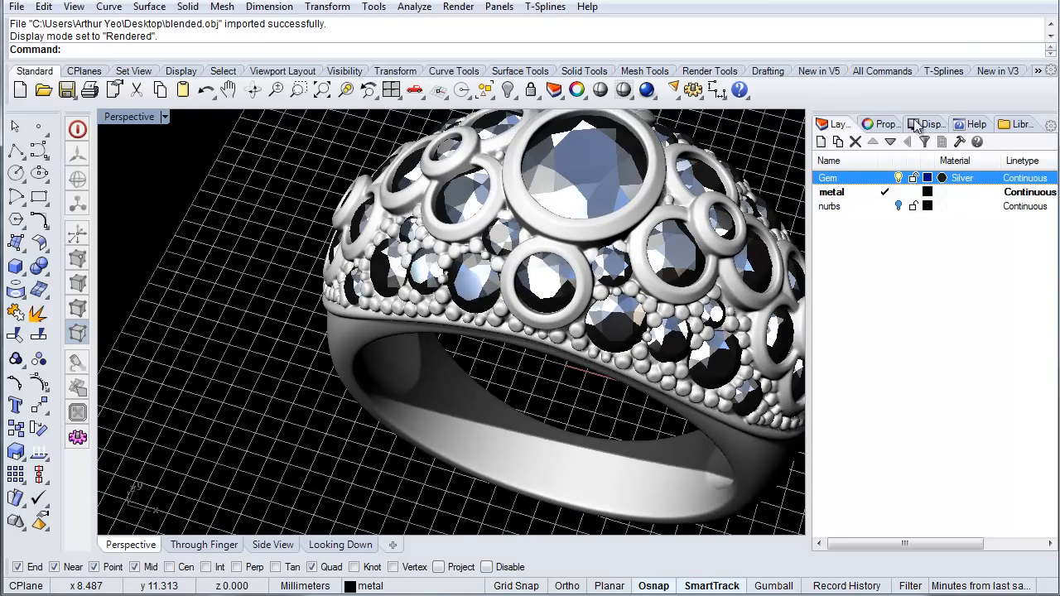
Apply the Silver material from the library's Metal folder to the ring mesh.
{"action": "left_click", "coordinate": [1020, 125]}
{"action": "left_click_drag", "start_coordinate": [904, 286], "coordinate": [752, 477]}
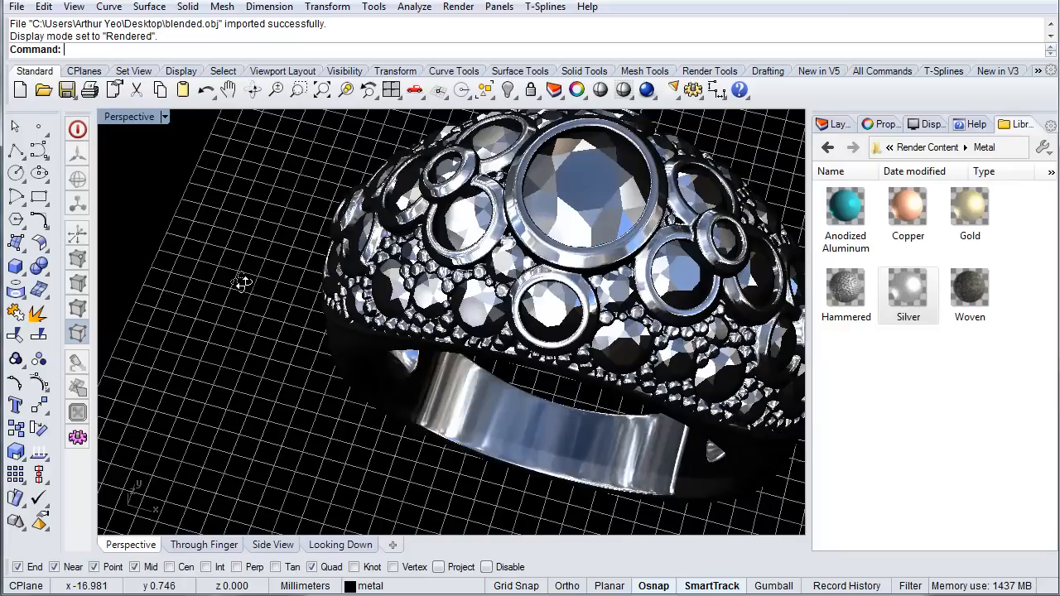
Open the library's Environments folder and try to apply the Rhino Interior and Rhino Studio environments to the Perspective viewport.
{"action": "left_click", "coordinate": [827, 146]}
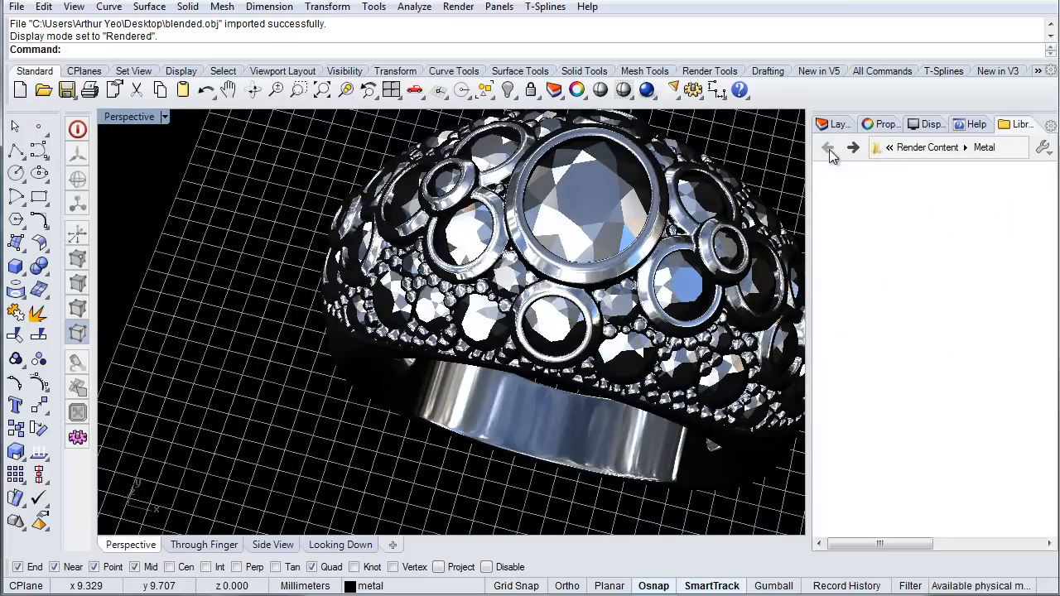
{"action": "double_click", "coordinate": [846, 217]}
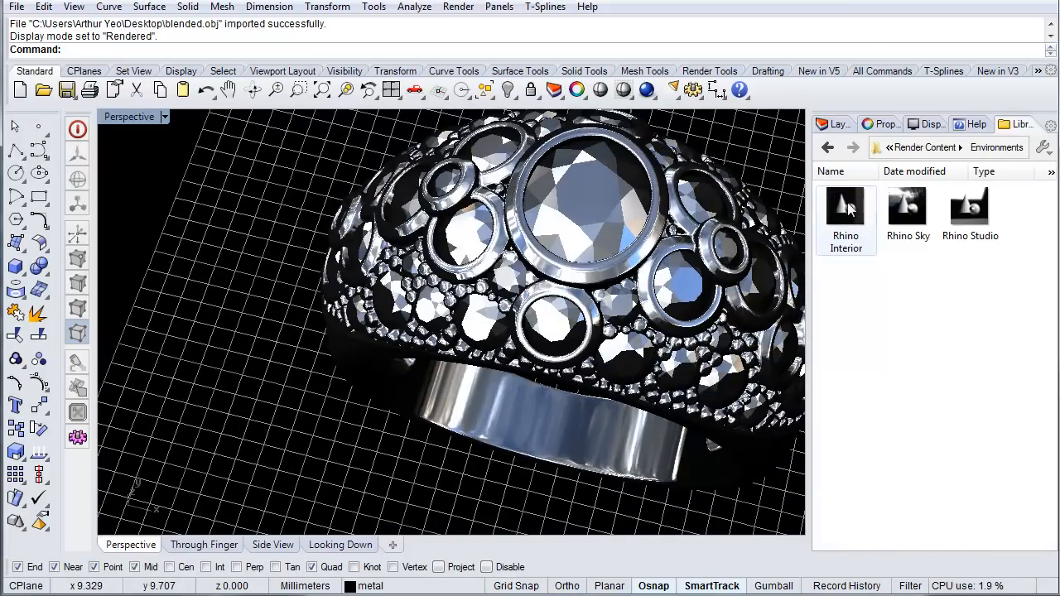
{"action": "left_click_drag", "start_coordinate": [848, 209], "coordinate": [335, 374]}
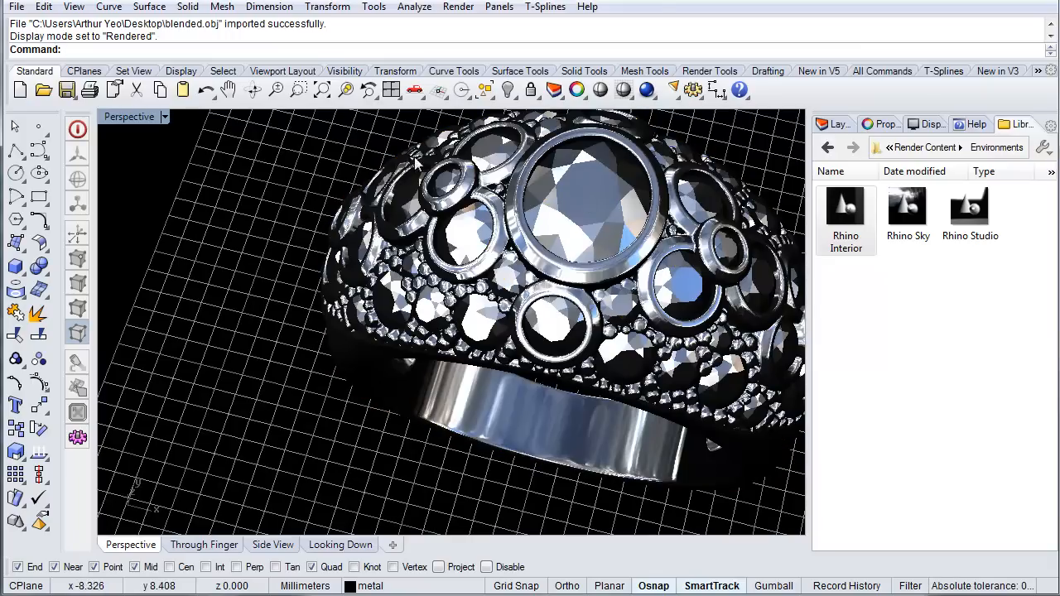
{"action": "left_click_drag", "start_coordinate": [861, 213], "coordinate": [174, 432]}
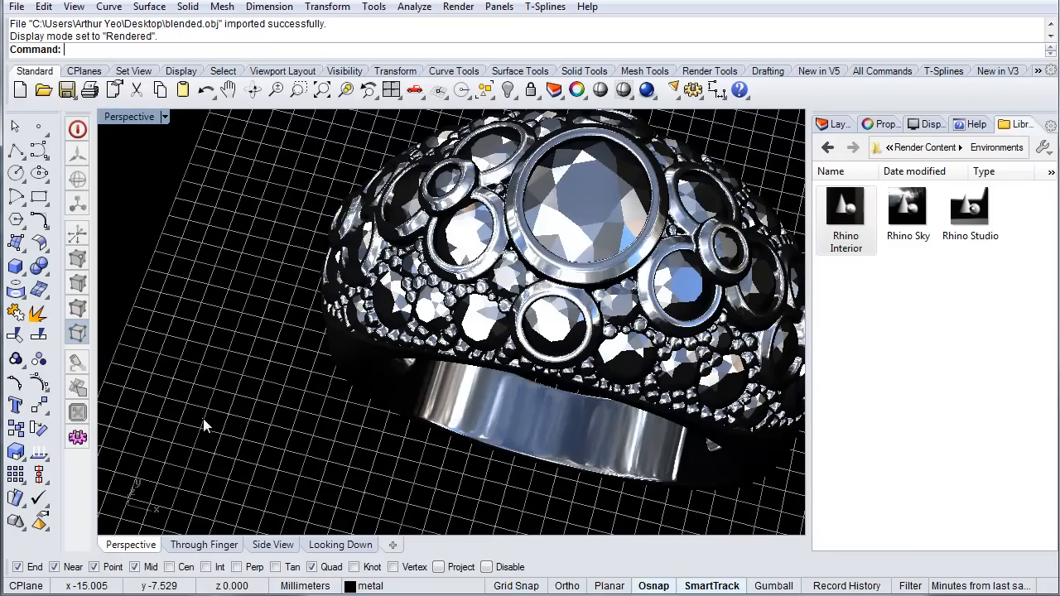
{"action": "left_click_drag", "start_coordinate": [992, 224], "coordinate": [168, 385]}
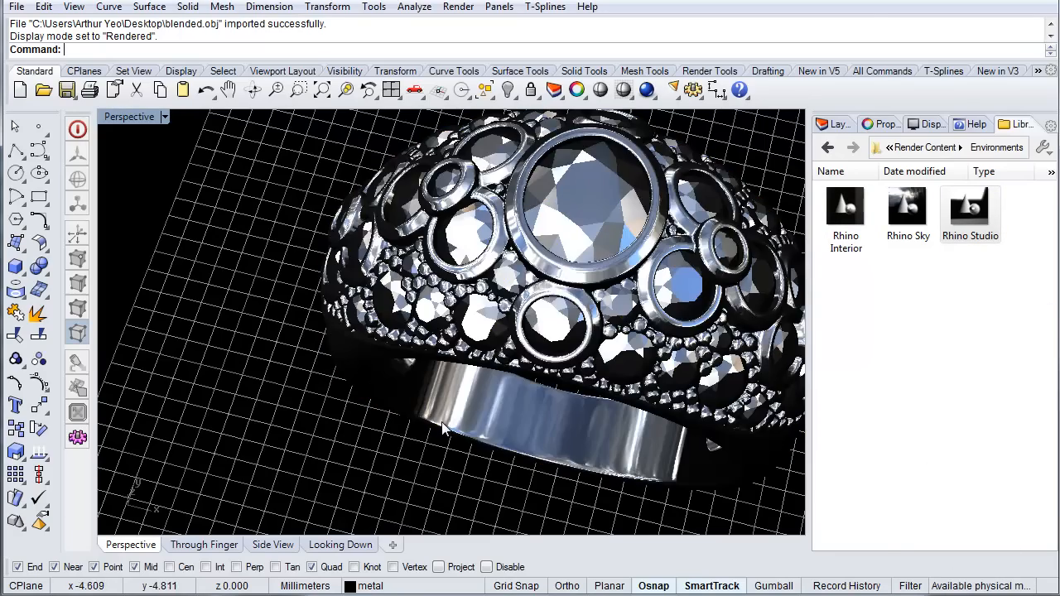
{"action": "left_click", "coordinate": [443, 428]}
{"action": "left_click", "coordinate": [265, 447]}
Select the whole ring with its gems in the Perspective viewport and hide it.
{"action": "mouse_move", "coordinate": [258, 324]}
{"action": "right_mouse_down"}
{"action": "mouse_move", "coordinate": [281, 293]}
{"action": "mouse_move", "coordinate": [621, 235]}
{"action": "mouse_move", "coordinate": [650, 190]}
{"action": "mouse_move", "coordinate": [540, 200]}
{"action": "mouse_move", "coordinate": [515, 245]}
{"action": "mouse_move", "coordinate": [245, 333]}
{"action": "right_mouse_up"}
{"action": "right_click_drag", "start_coordinate": [522, 400], "coordinate": [256, 334]}
{"action": "scroll", "coordinate": [259, 305], "scroll_direction": "down", "scroll_amount": 5}
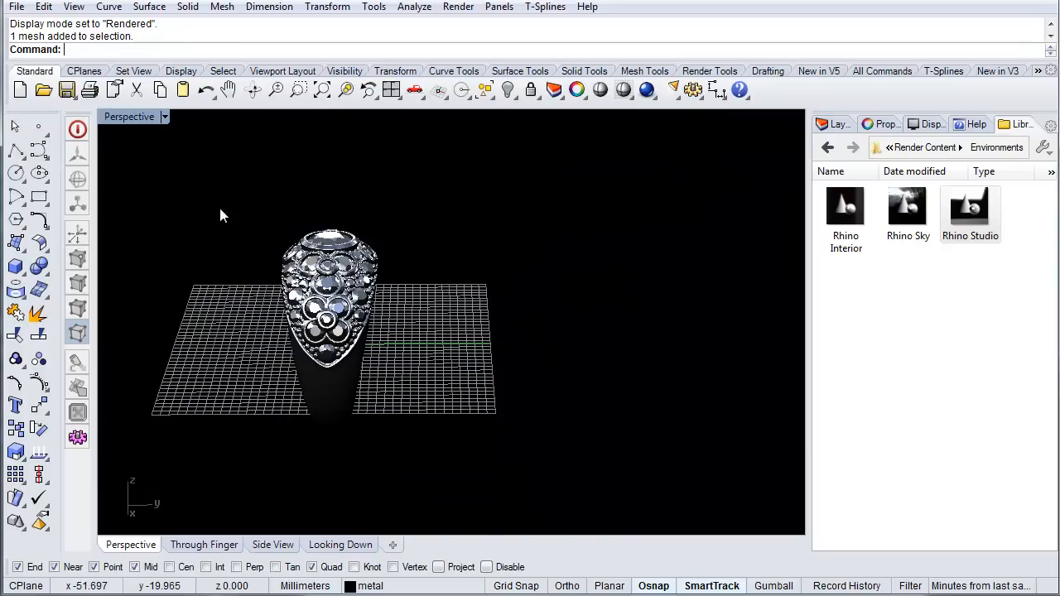
{"action": "left_click_drag", "start_coordinate": [219, 208], "coordinate": [487, 523]}
{"action": "key", "text": "ctrl+h"}
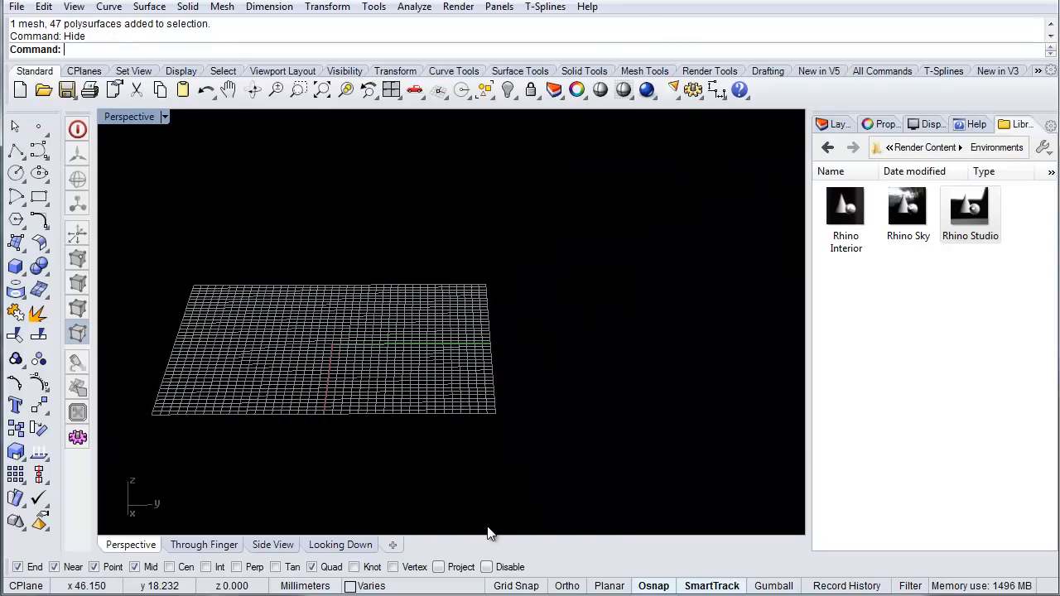
Apply the Rhino Interior environment to the empty Perspective viewport and show the hidden ring and gems again.
{"action": "left_click_drag", "start_coordinate": [841, 211], "coordinate": [536, 269]}
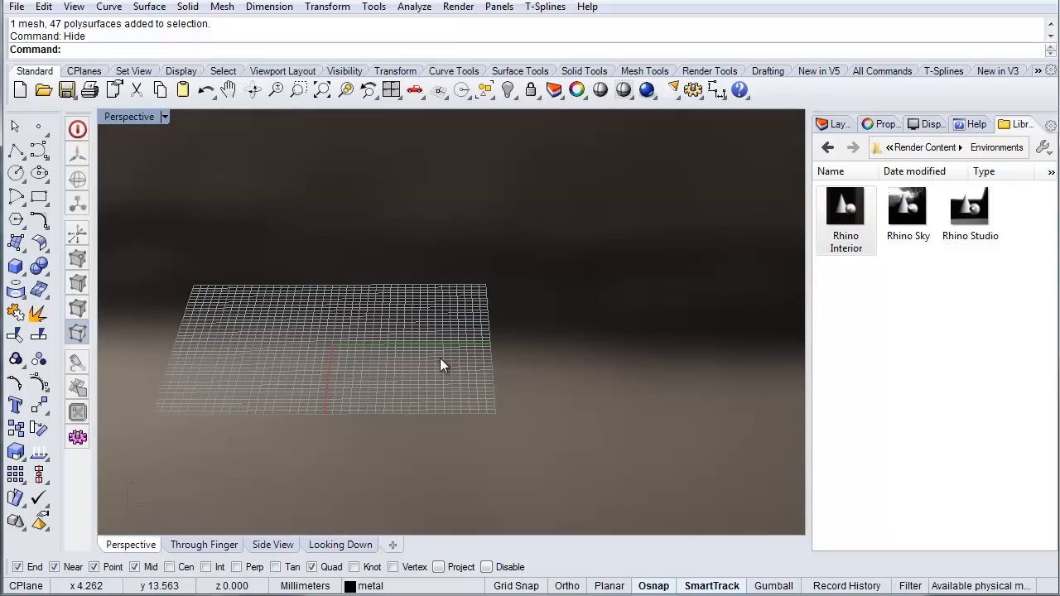
{"action": "type", "text": "Sh"}
{"action": "key", "text": "Return"}
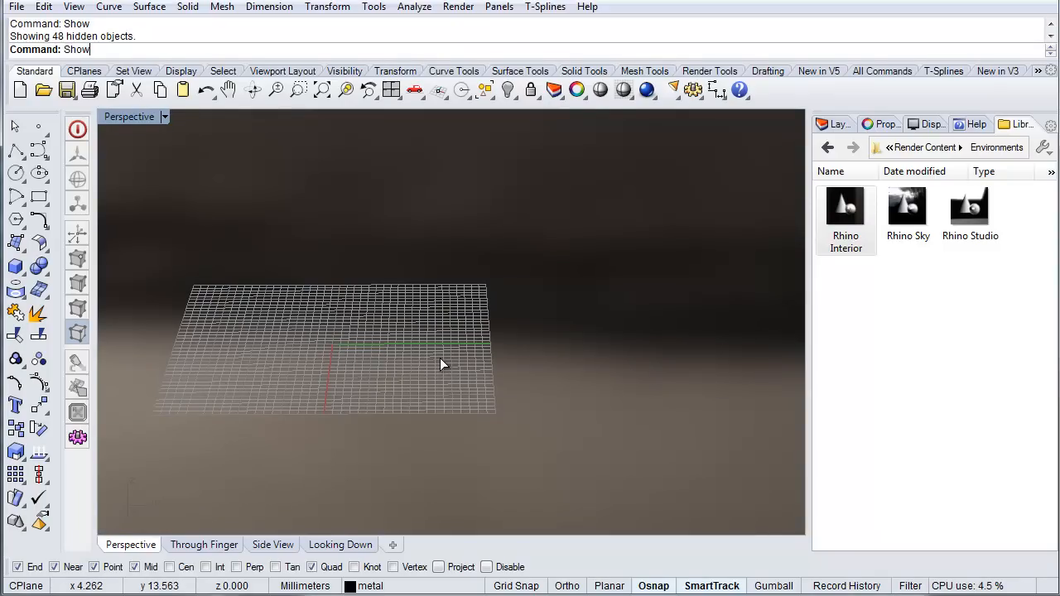
Examine the silver ring's blended bezels, beads and gems from several angles and up close under the Rhino Interior environment.
{"action": "right_click_drag", "start_coordinate": [464, 351], "coordinate": [519, 365]}
{"action": "scroll", "coordinate": [519, 365], "scroll_direction": "up", "scroll_amount": 5}
{"action": "right_click_drag", "start_coordinate": [683, 346], "coordinate": [442, 383]}
{"action": "scroll", "coordinate": [492, 355], "scroll_direction": "down", "scroll_amount": 6}
{"action": "right_click_drag", "start_coordinate": [492, 355], "coordinate": [648, 233]}
{"action": "scroll", "coordinate": [574, 189], "scroll_direction": "up", "scroll_amount": 5}
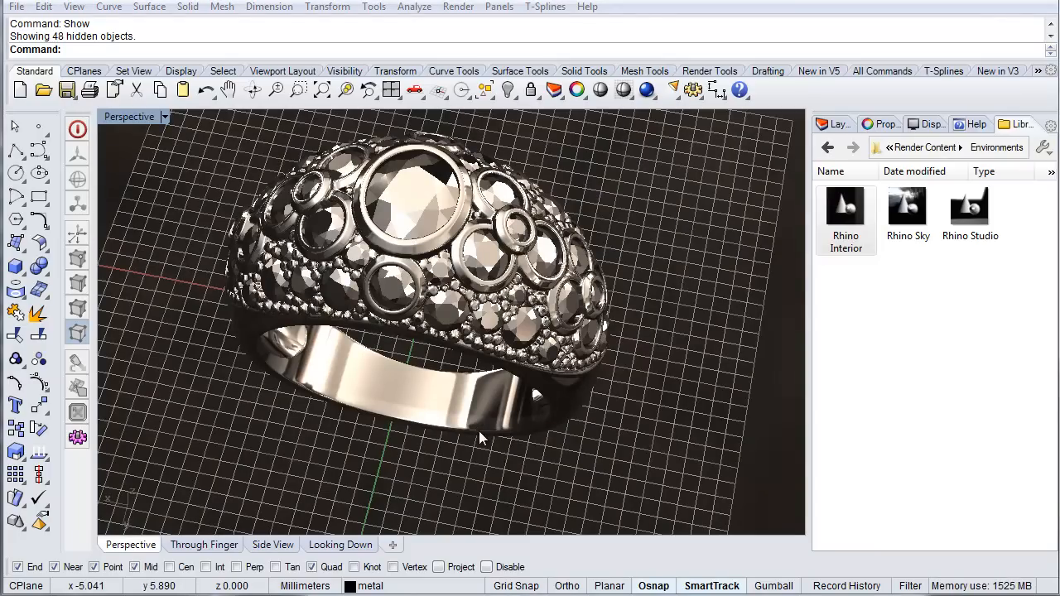
{"action": "right_click_drag", "start_coordinate": [307, 410], "coordinate": [275, 357]}
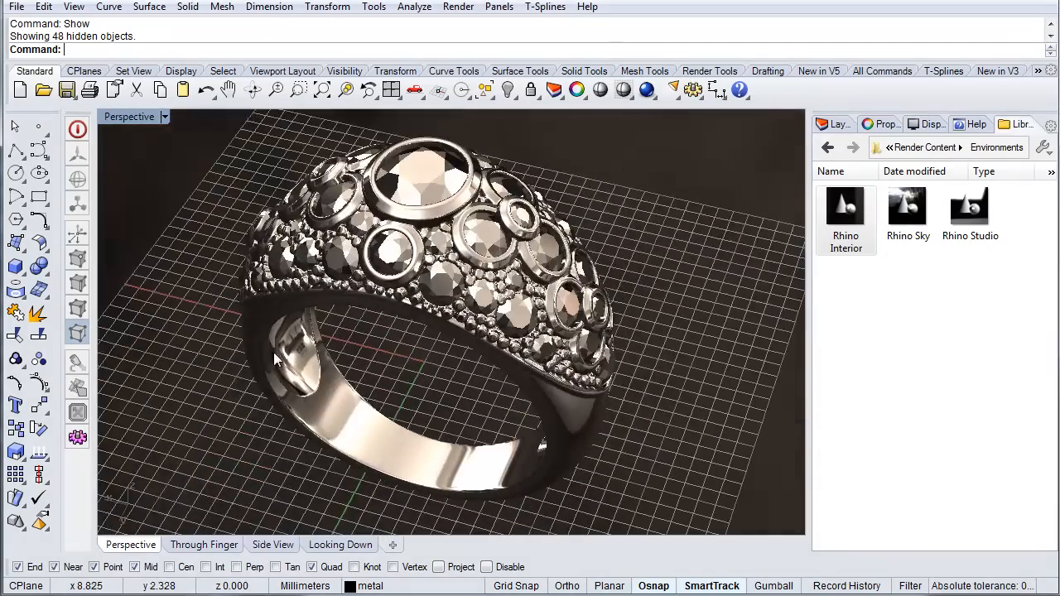
{"action": "scroll", "coordinate": [604, 253], "scroll_direction": "up", "scroll_amount": 6}
{"action": "right_click_drag", "start_coordinate": [669, 324], "coordinate": [354, 362]}
{"action": "scroll", "coordinate": [355, 389], "scroll_direction": "up", "scroll_amount": 3}
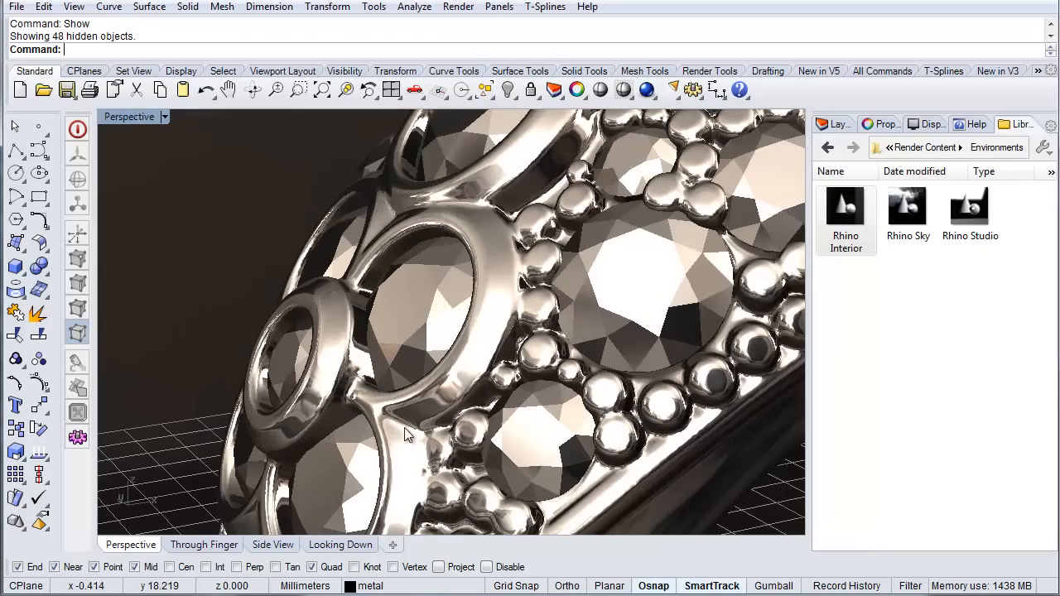
{"action": "scroll", "coordinate": [414, 431], "scroll_direction": "down", "scroll_amount": 6}
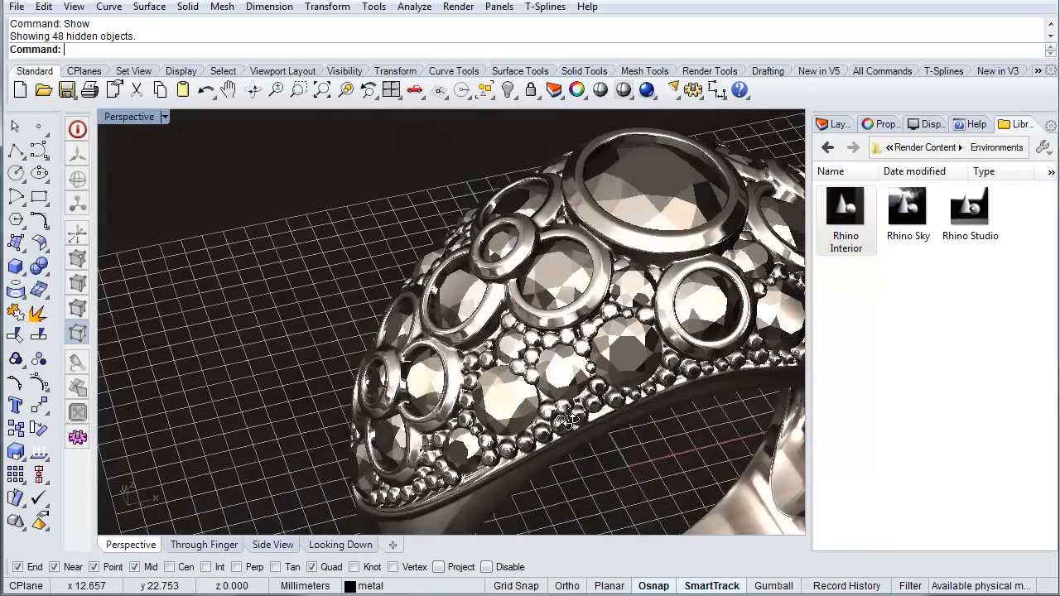
{"action": "right_click_drag", "start_coordinate": [580, 422], "coordinate": [621, 413]}
{"action": "scroll", "coordinate": [579, 369], "scroll_direction": "down", "scroll_amount": 7}
{"action": "right_click_drag", "start_coordinate": [404, 442], "coordinate": [476, 433]}
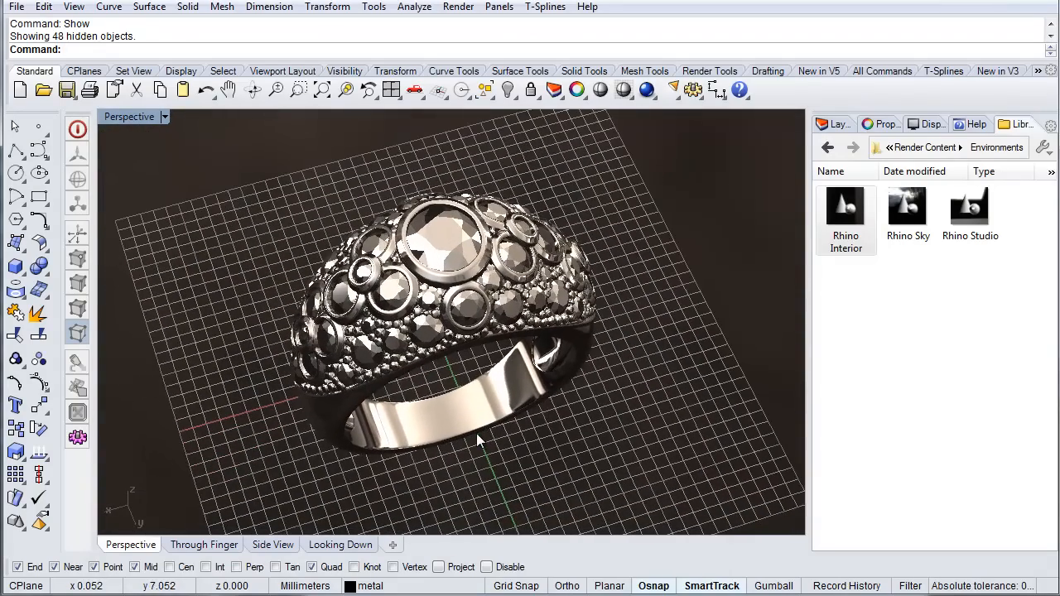